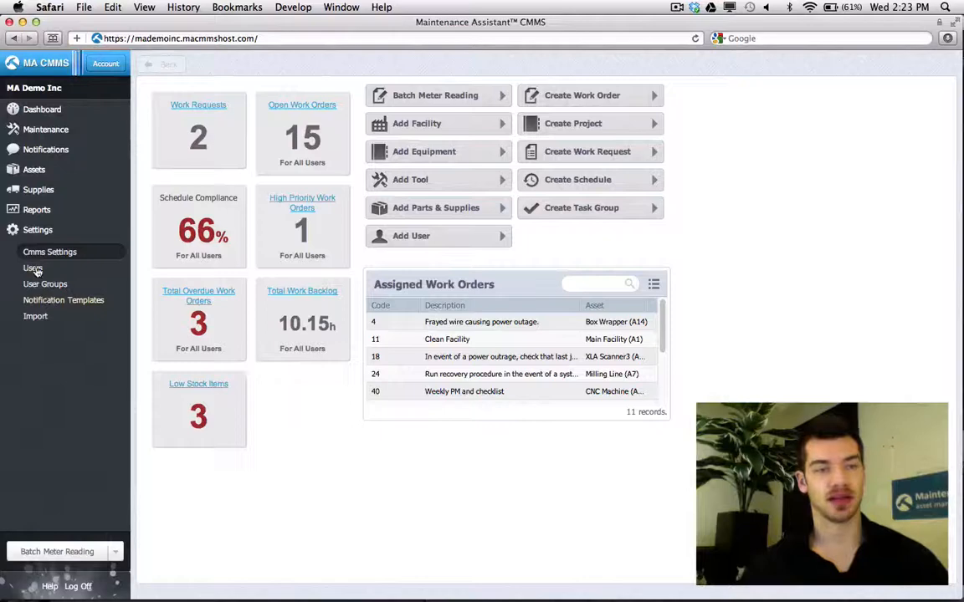
# - Open the Users list from the Settings sidebar
pyautogui.click(32, 268)
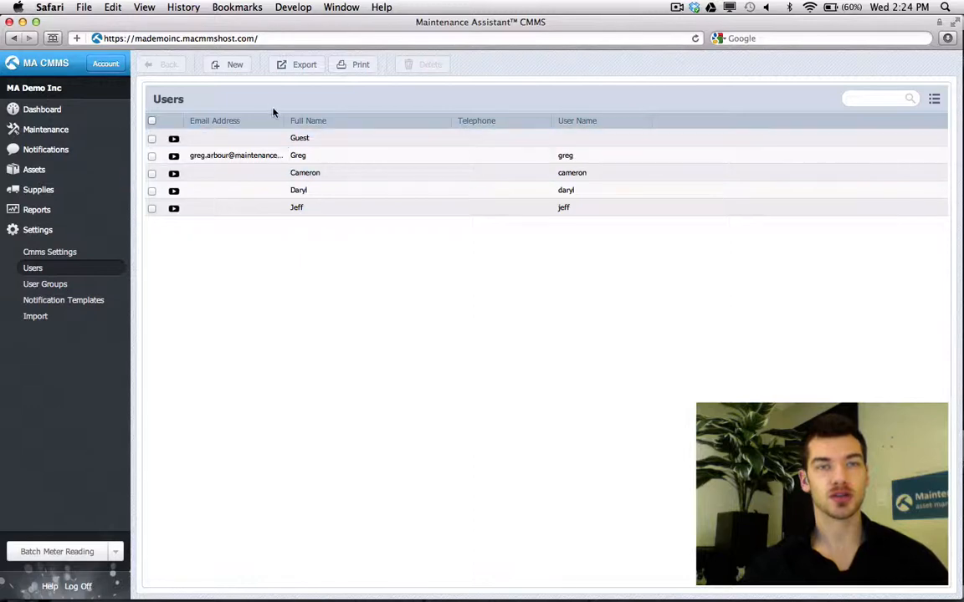
# - Create a new user and replace the New User #U5 placeholder with the person's full name
pyautogui.click(235, 67)
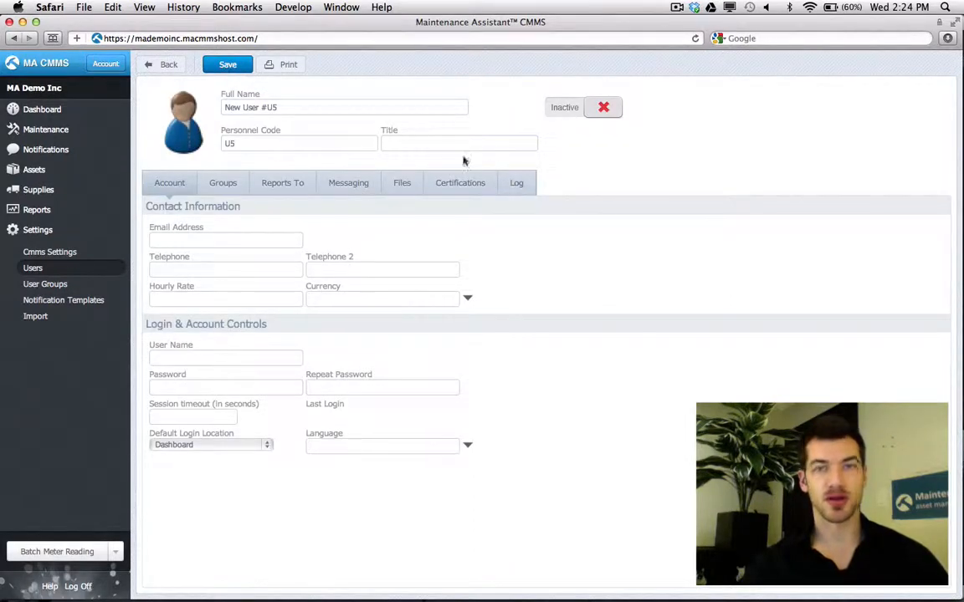
pyautogui.tripleClick(357, 111)
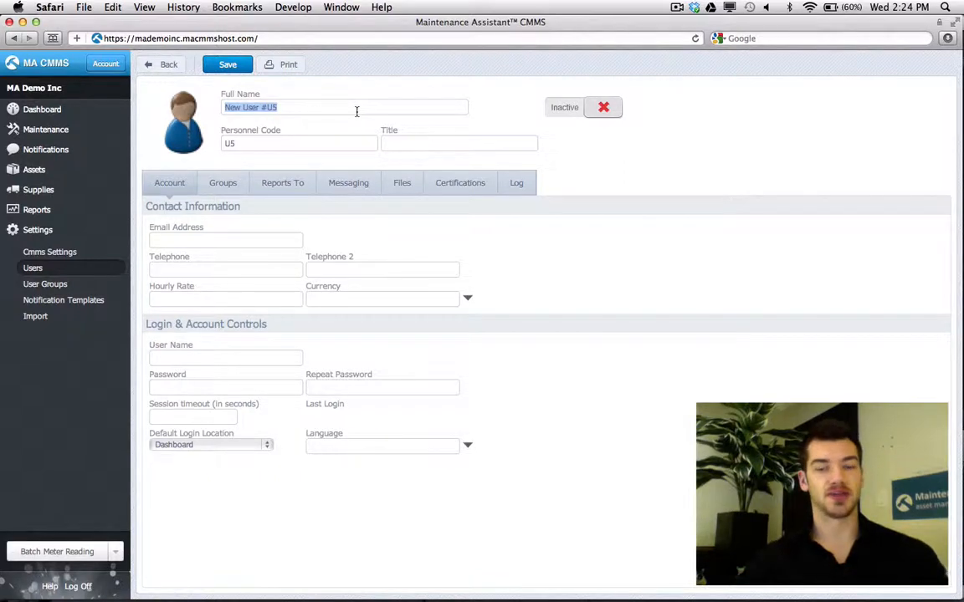
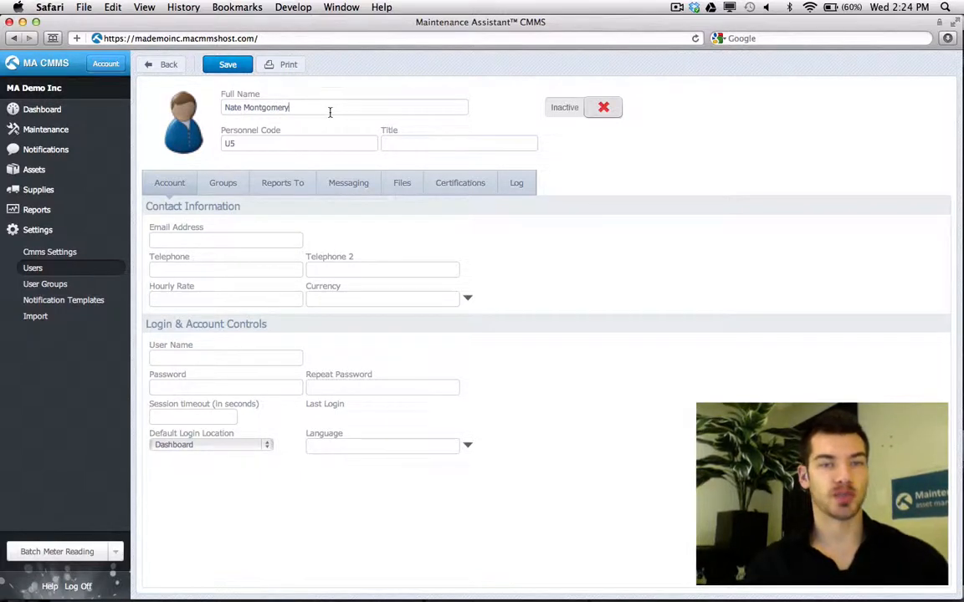
pyautogui.moveTo(330, 113); pyautogui.dragTo(214, 107)
pyautogui.click(347, 102)
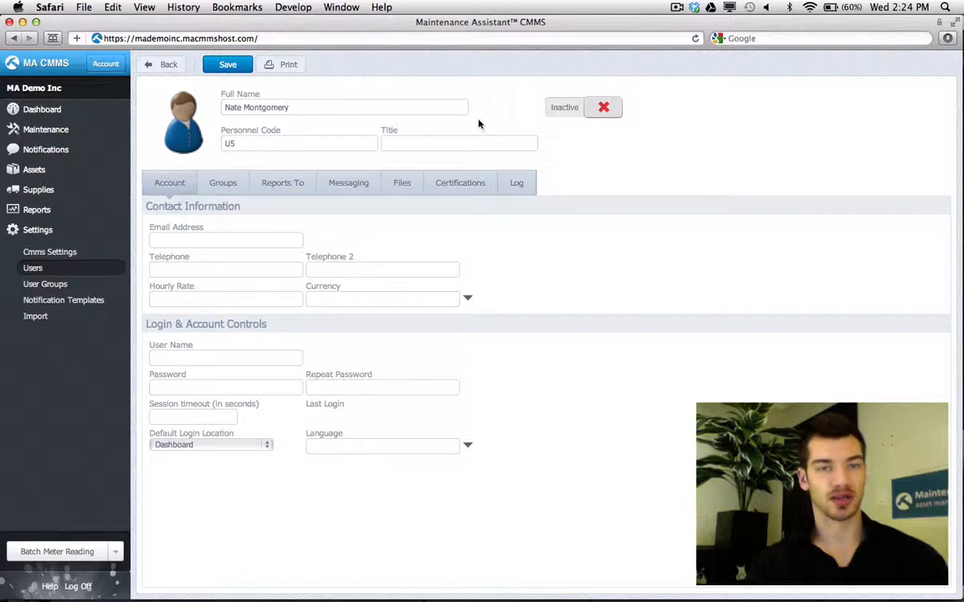
pyautogui.moveTo(290, 108); pyautogui.dragTo(196, 102)
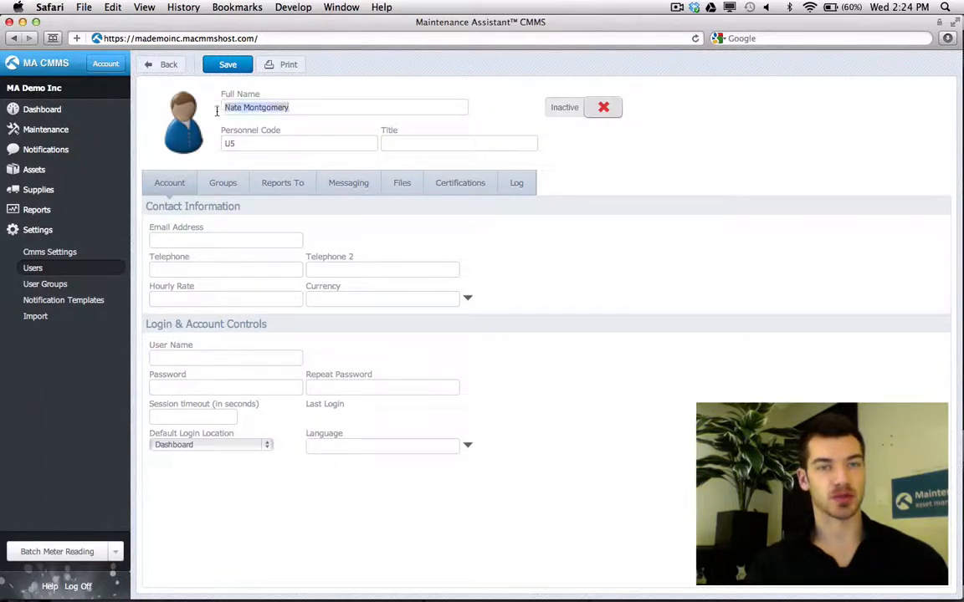
pyautogui.press('Right')
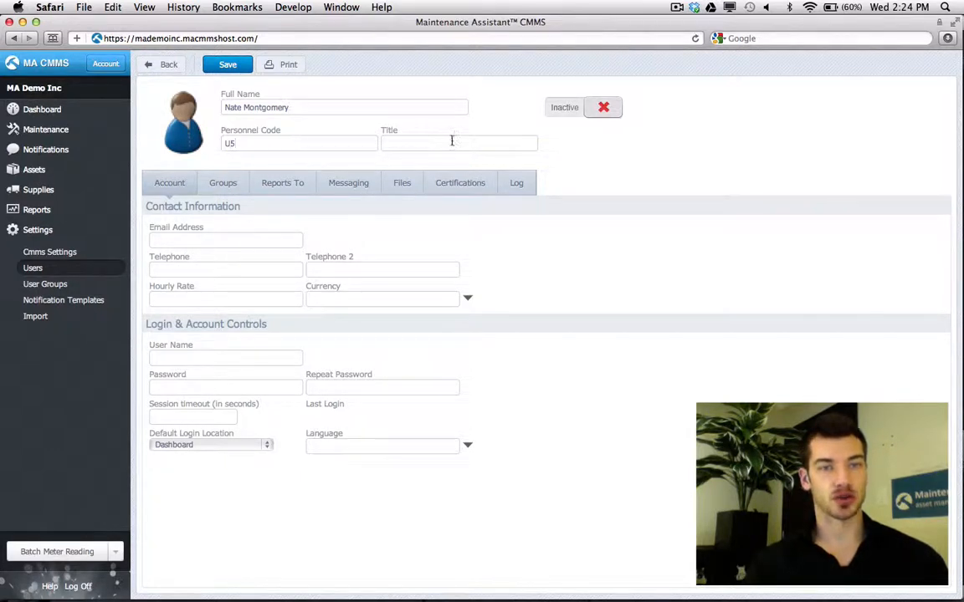
# - Enter the user's e-mail address in the Email Address field
pyautogui.click(248, 240)
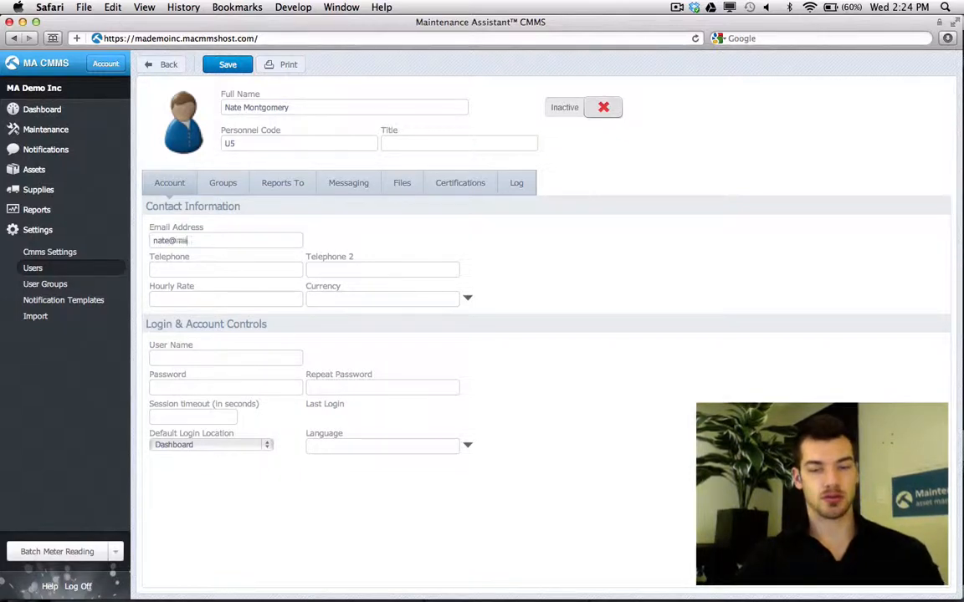
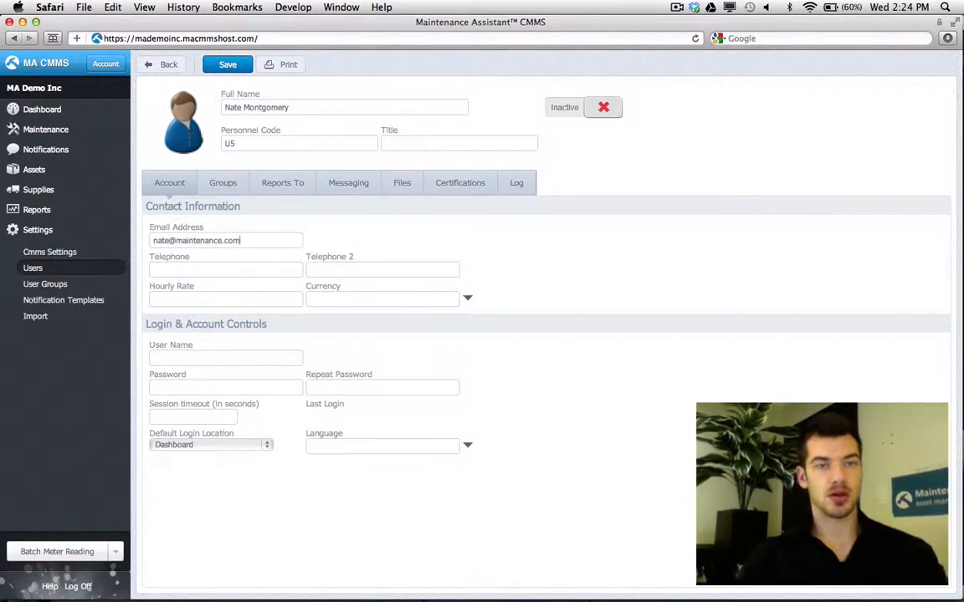
pyautogui.moveTo(243, 240); pyautogui.dragTo(117, 237)
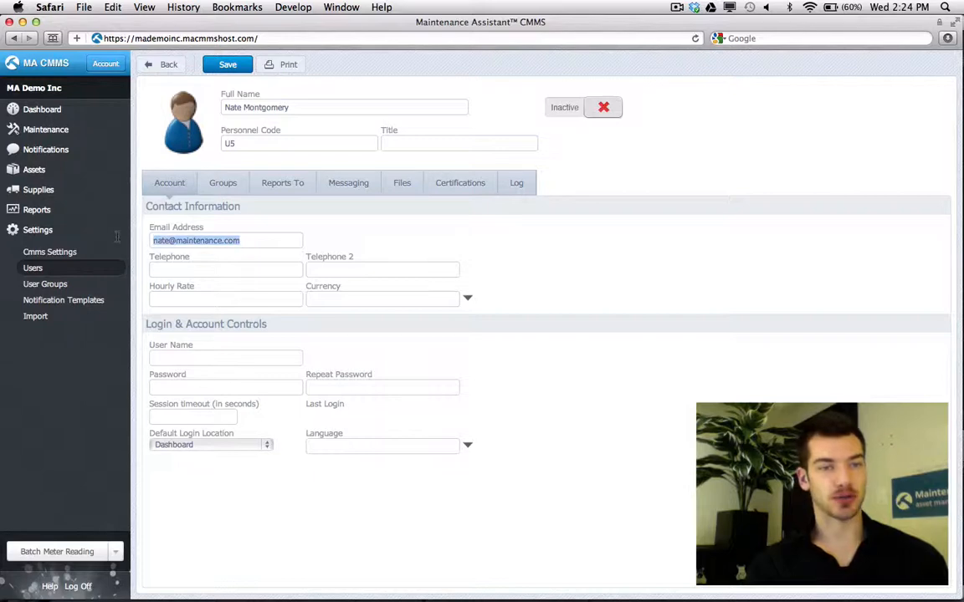
pyautogui.click(383, 256)
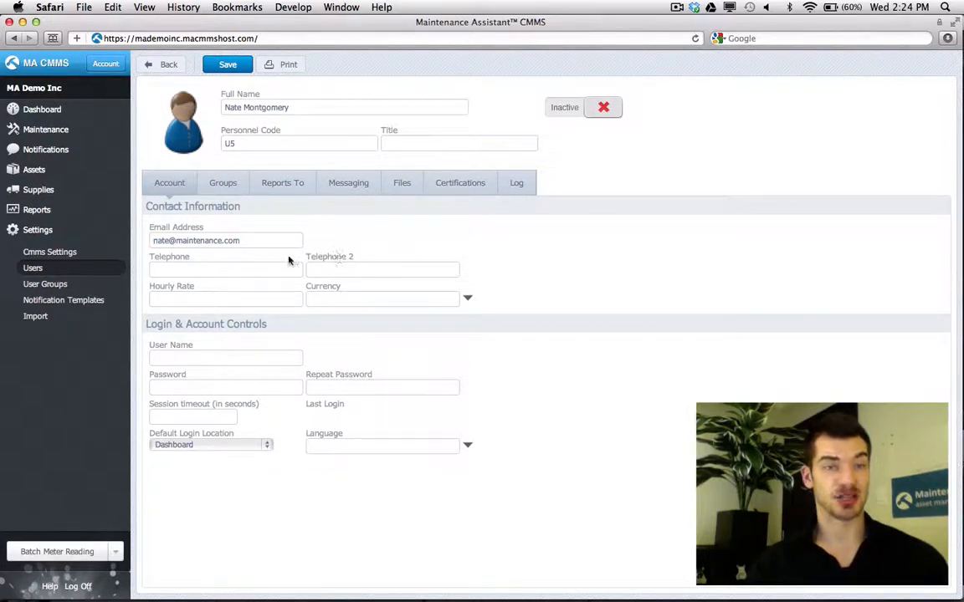
pyautogui.moveTo(248, 240); pyautogui.dragTo(142, 240)
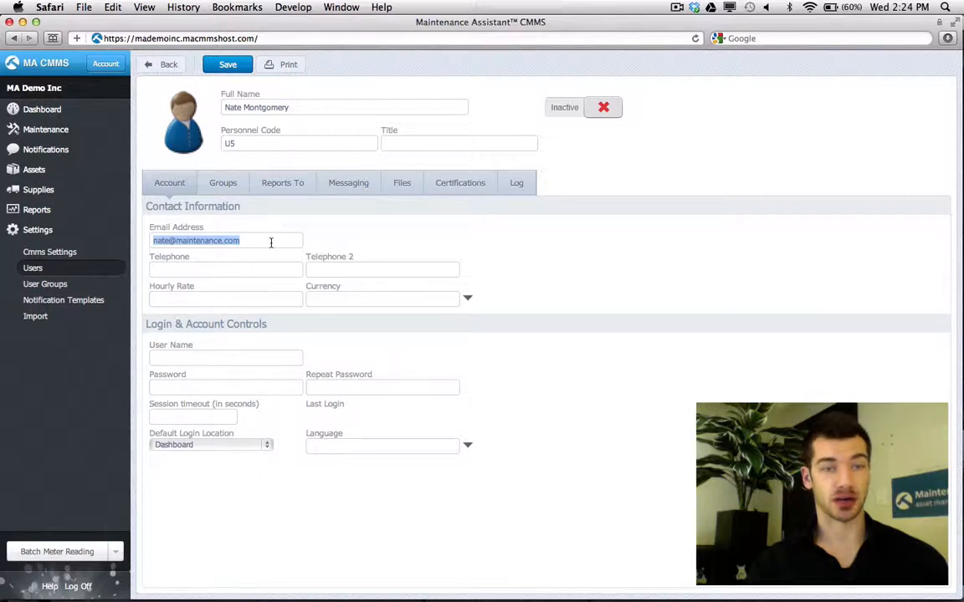
pyautogui.click(390, 244)
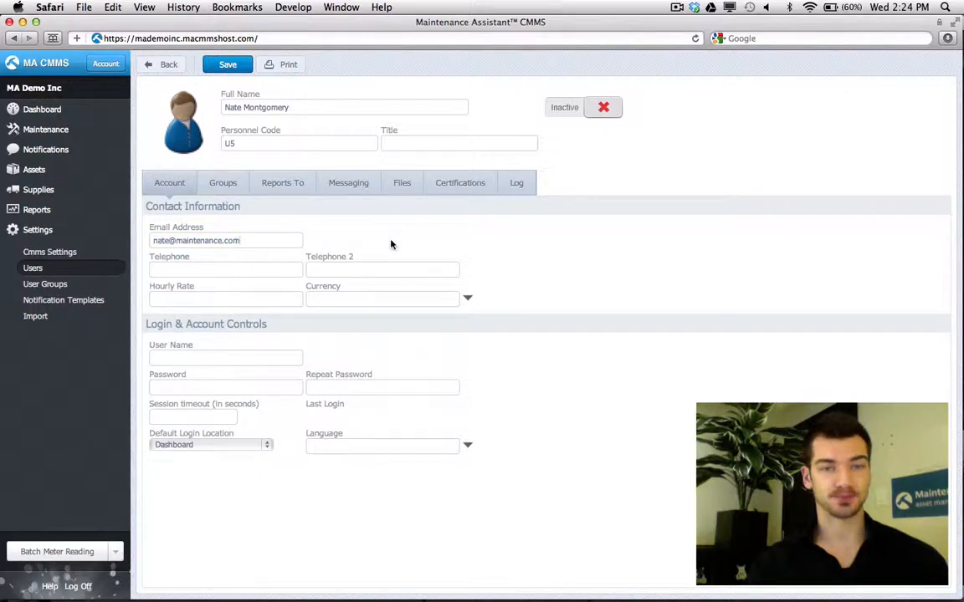
# - Set the hourly rate to 12 and the currency to US Dollar
pyautogui.click(236, 299)
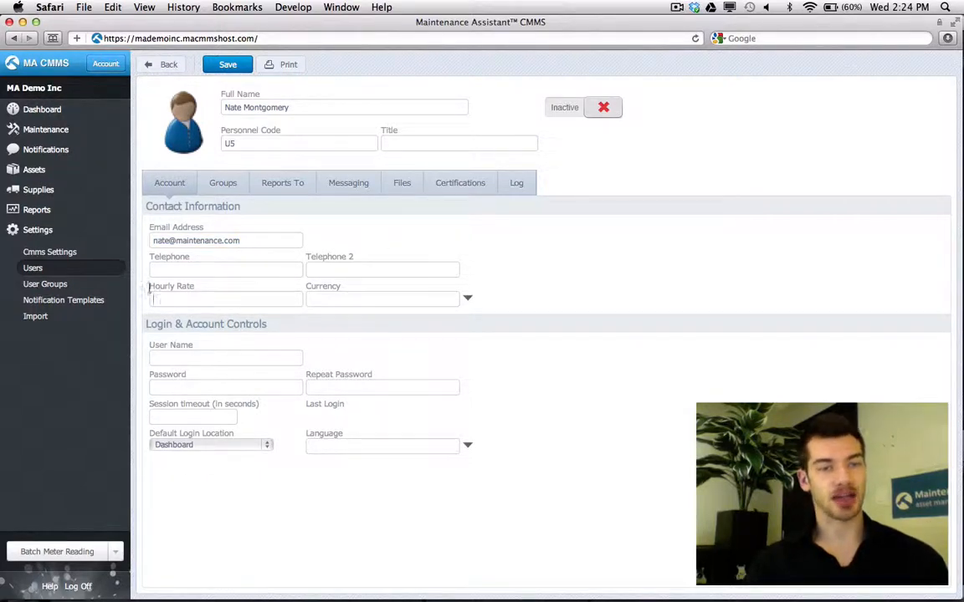
pyautogui.moveTo(149, 287); pyautogui.dragTo(192, 287)
pyautogui.click(205, 292)
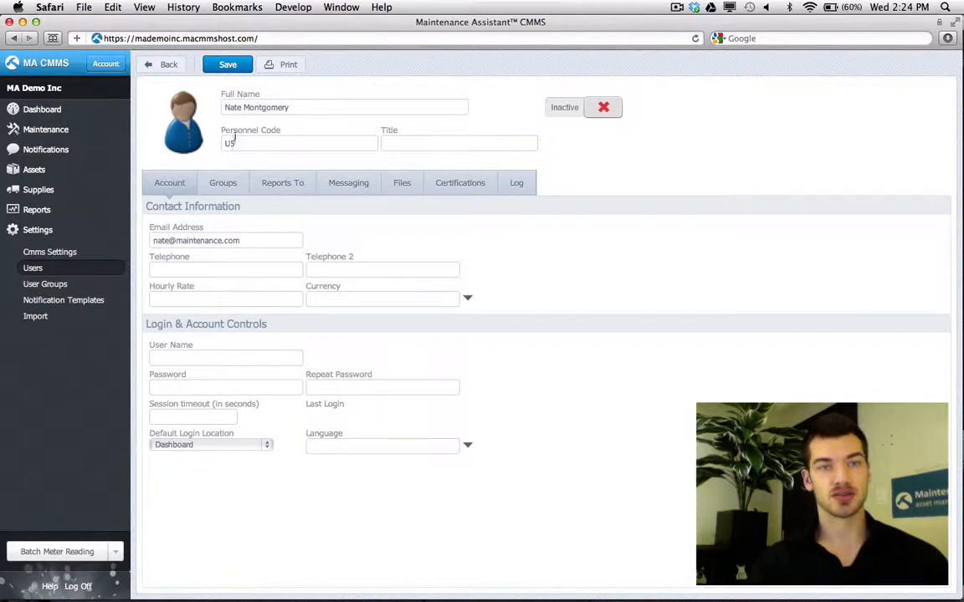
pyautogui.moveTo(149, 287); pyautogui.dragTo(163, 289)
pyautogui.click(213, 291)
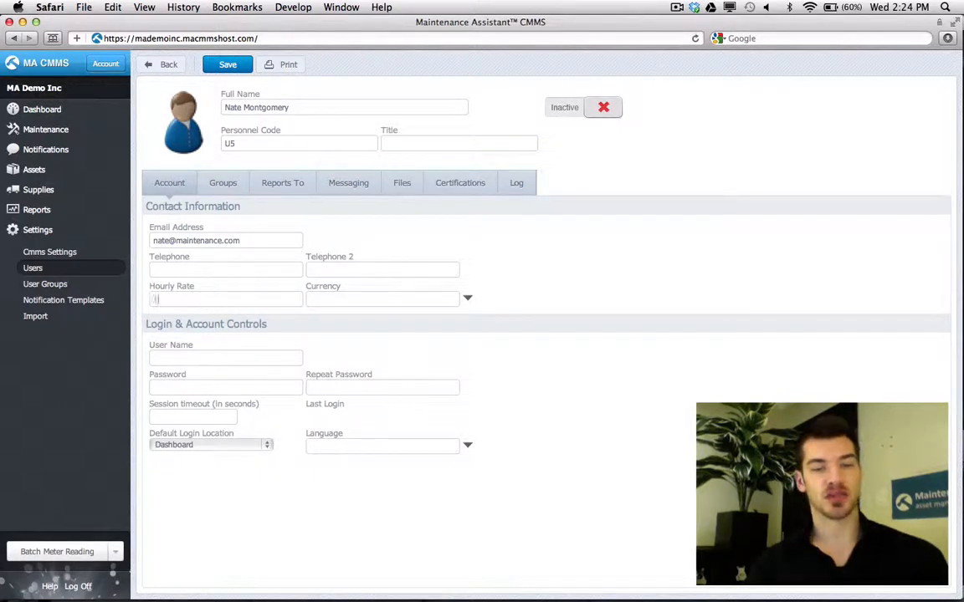
pyautogui.write('12')
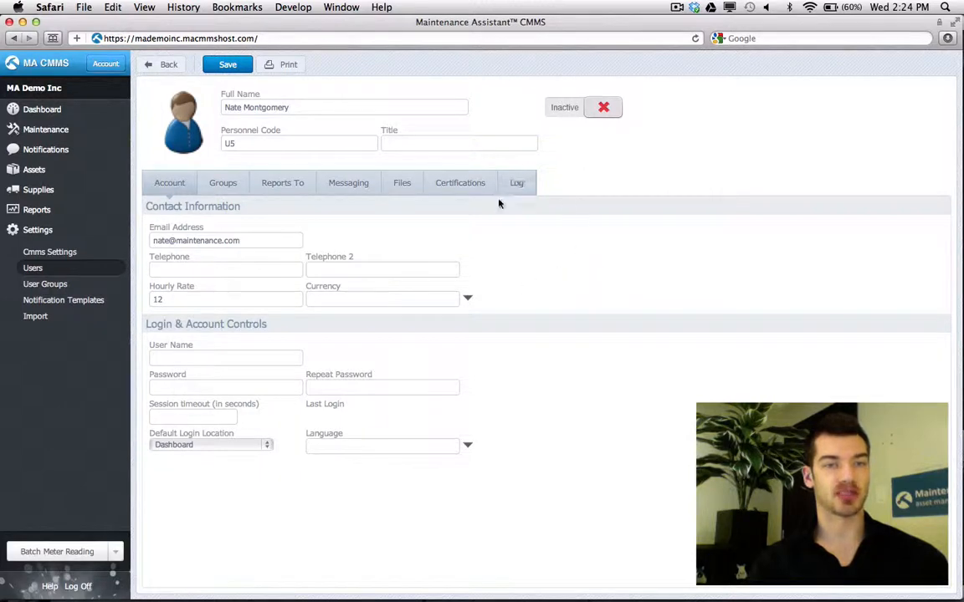
pyautogui.click(467, 301)
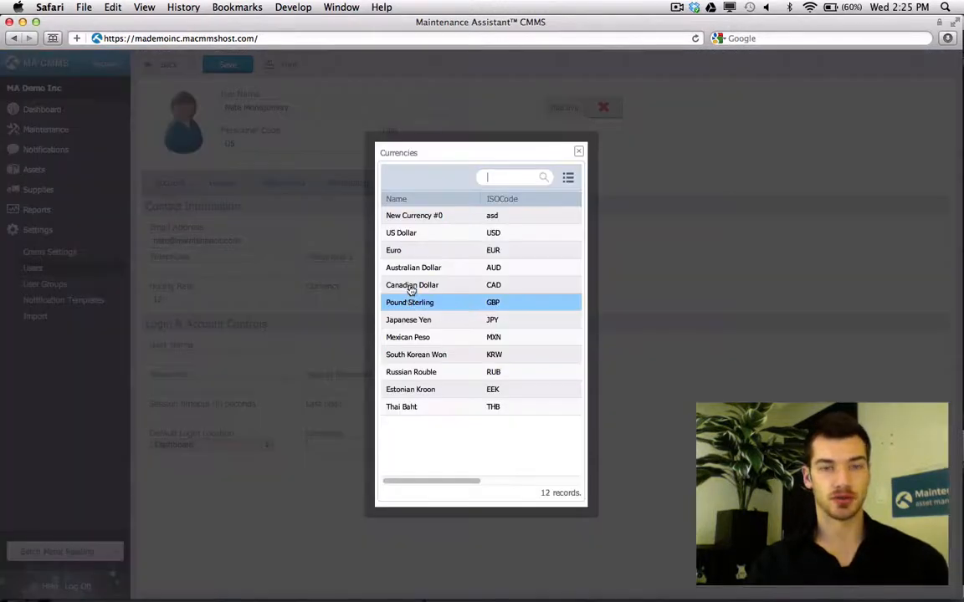
pyautogui.click(424, 234)
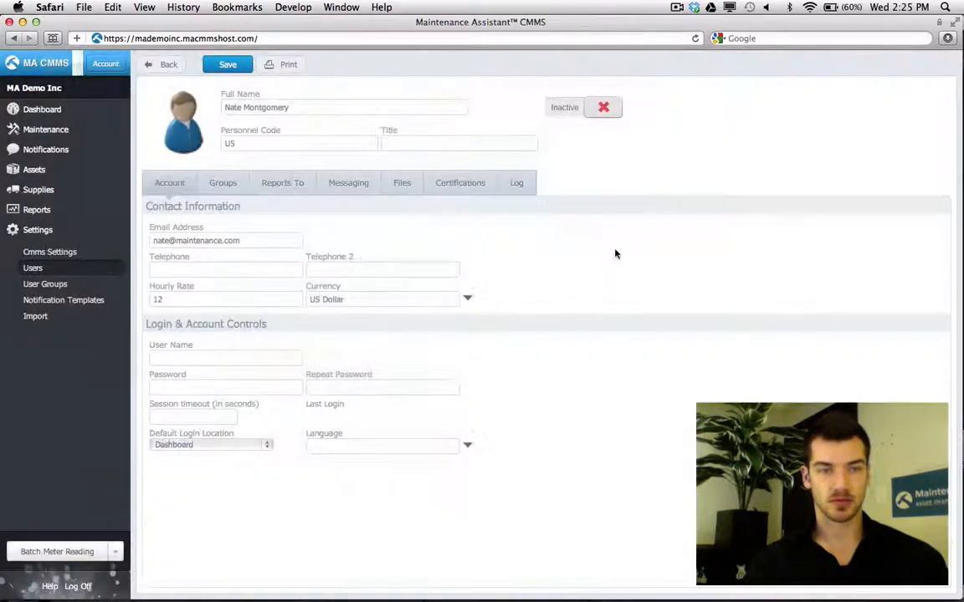
pyautogui.click(197, 360)
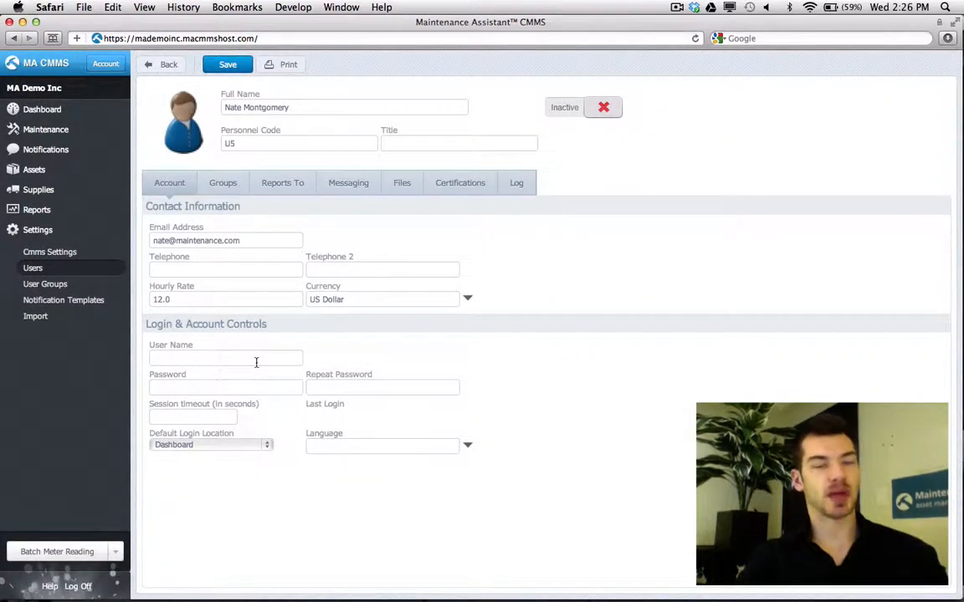
# - Enter the login user name and password, confirm the password, and save the user
pyautogui.write('nate••••••')
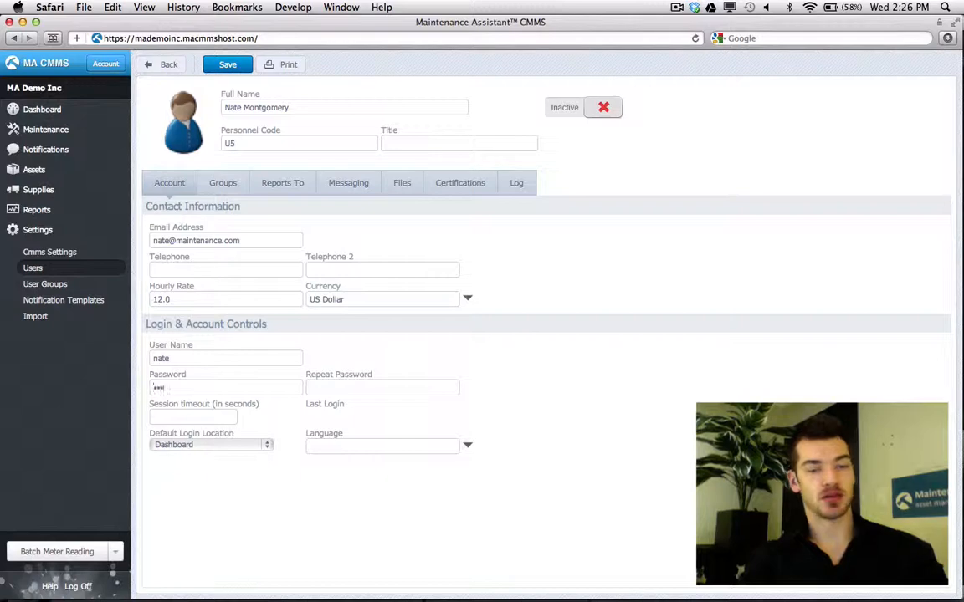
pyautogui.press('Tab')
pyautogui.write('••••')
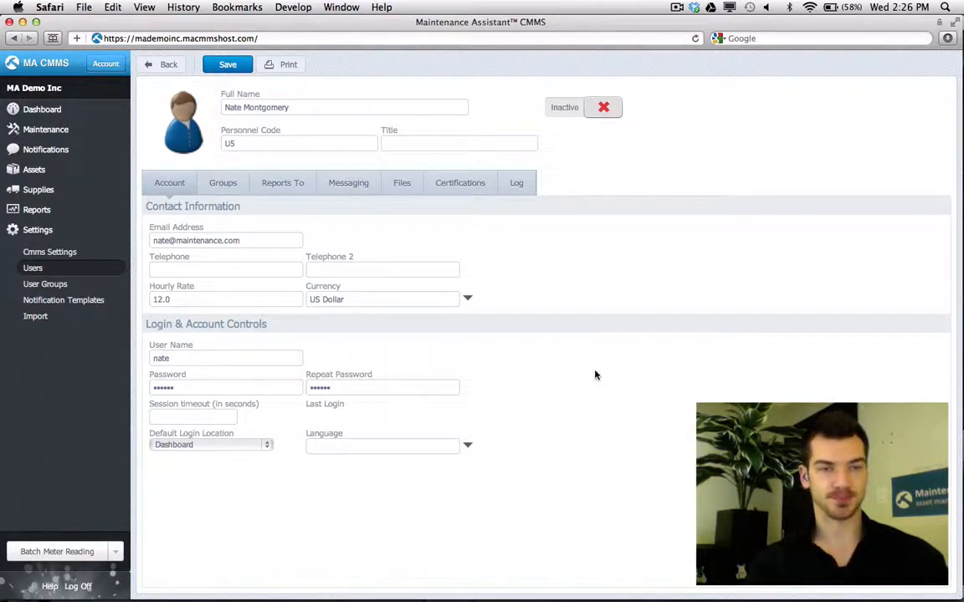
pyautogui.click(236, 70)
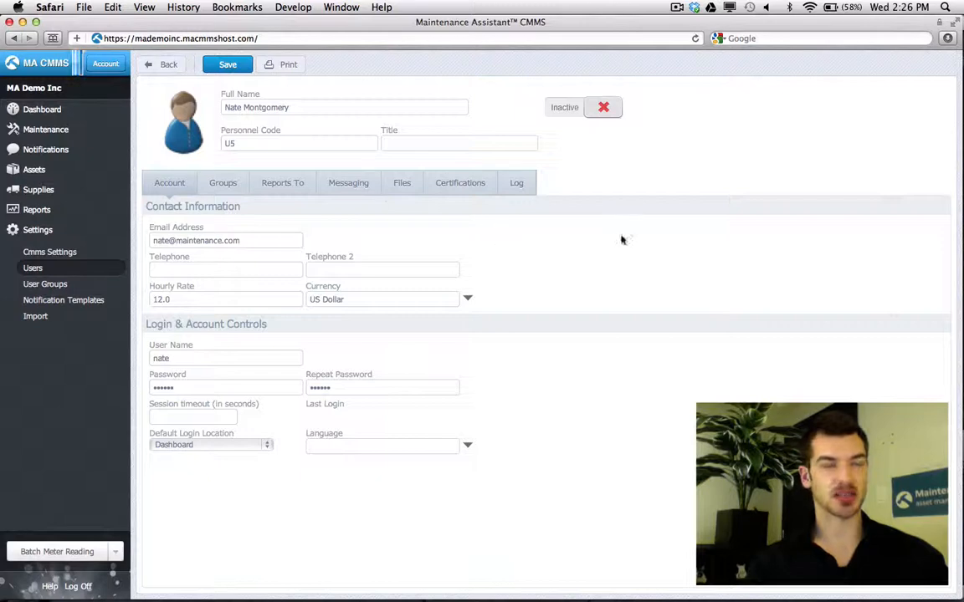
# - Add the user to the Administrators group alongside Technicians and save the membership
pyautogui.click(231, 190)
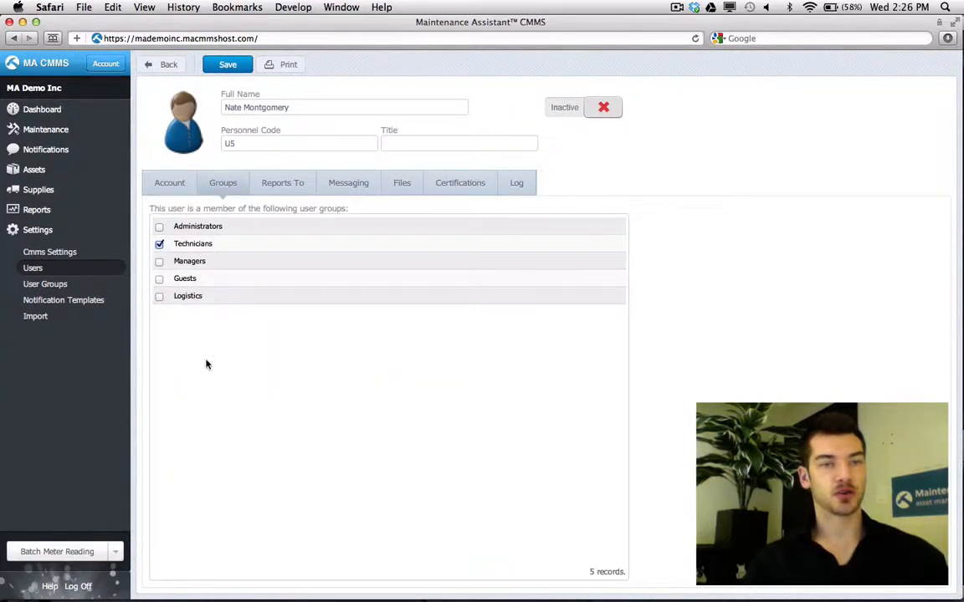
pyautogui.moveTo(150, 209); pyautogui.dragTo(347, 209)
pyautogui.click(370, 211)
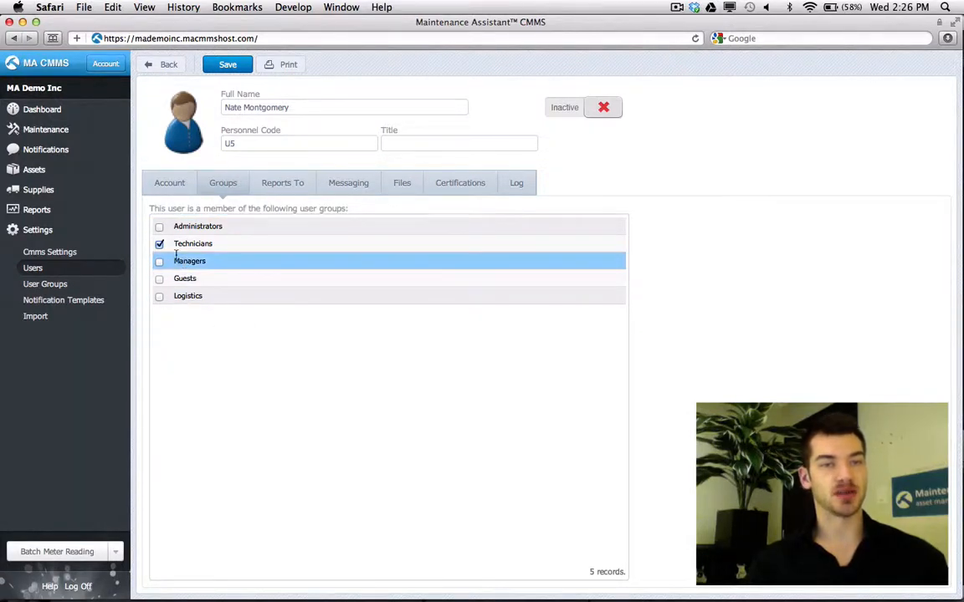
pyautogui.moveTo(173, 243); pyautogui.dragTo(191, 245)
pyautogui.click(193, 355)
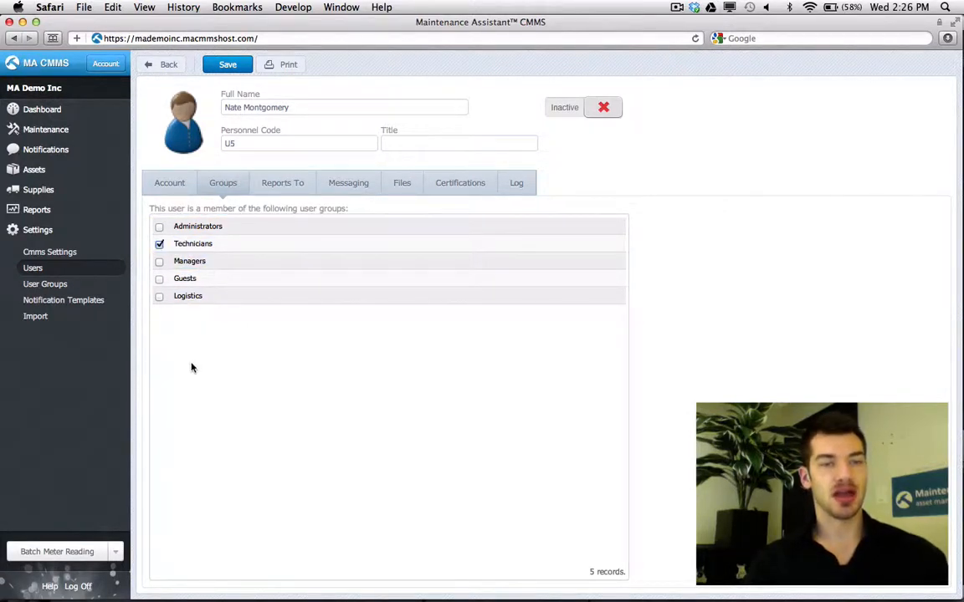
pyautogui.click(201, 264)
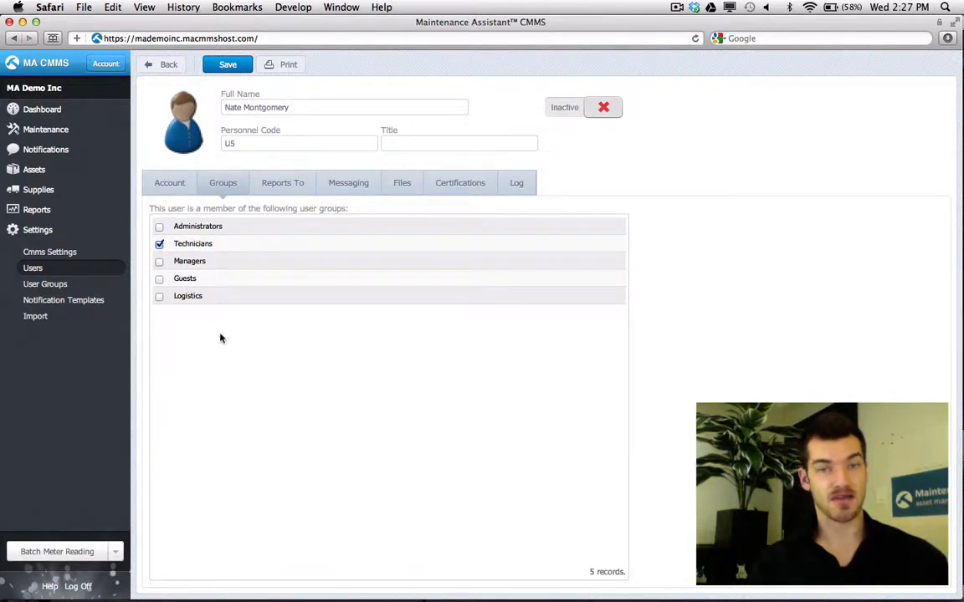
pyautogui.click(159, 226)
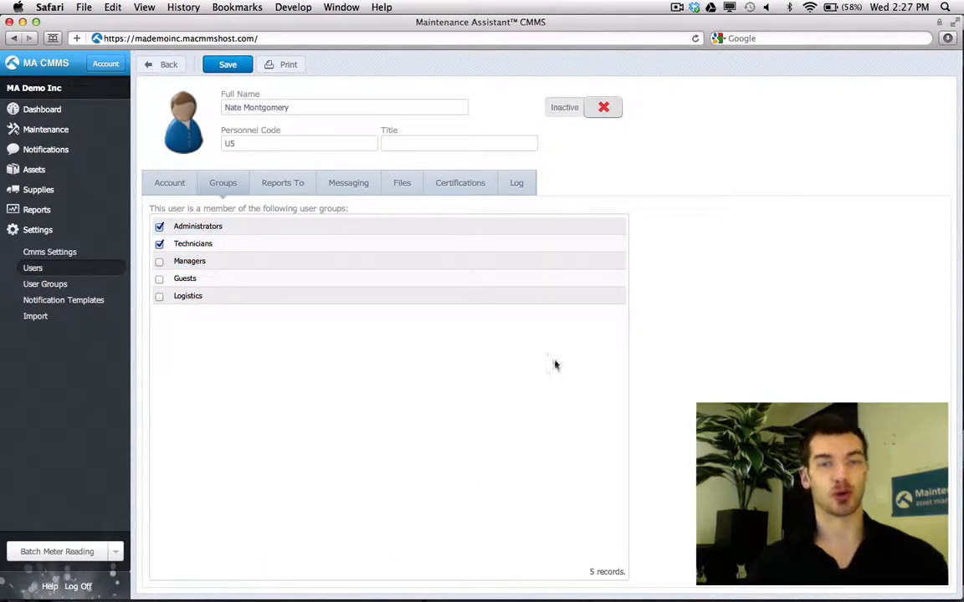
pyautogui.click(237, 74)
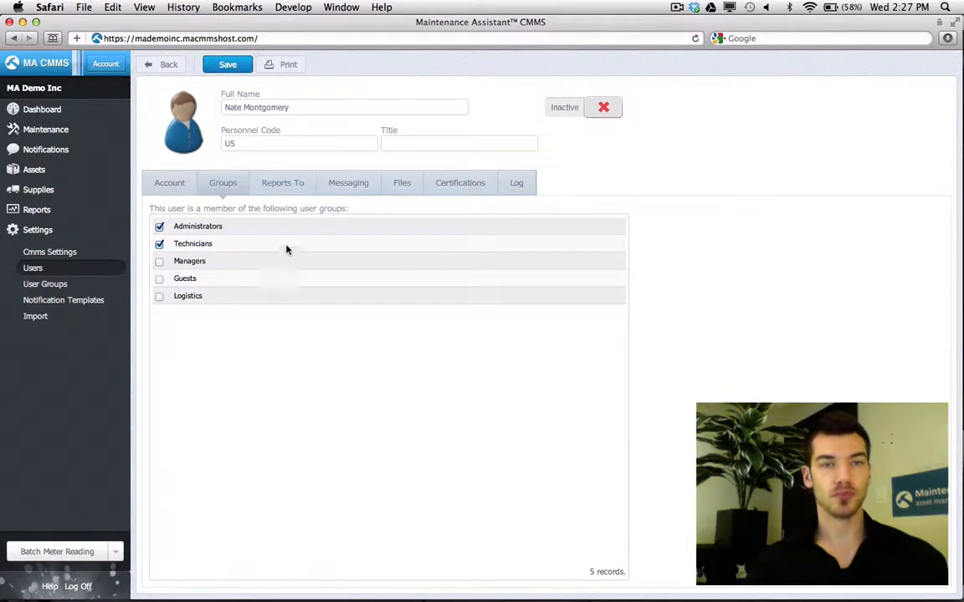
pyautogui.click(291, 184)
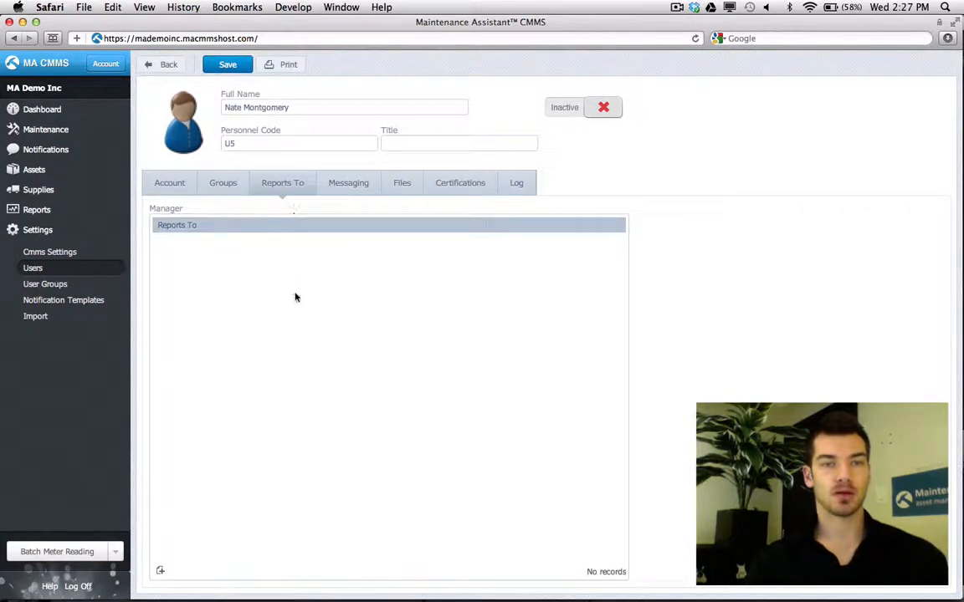
# - Add a Reports To manager chosen from the Users picker and save the assignment
pyautogui.click(160, 573)
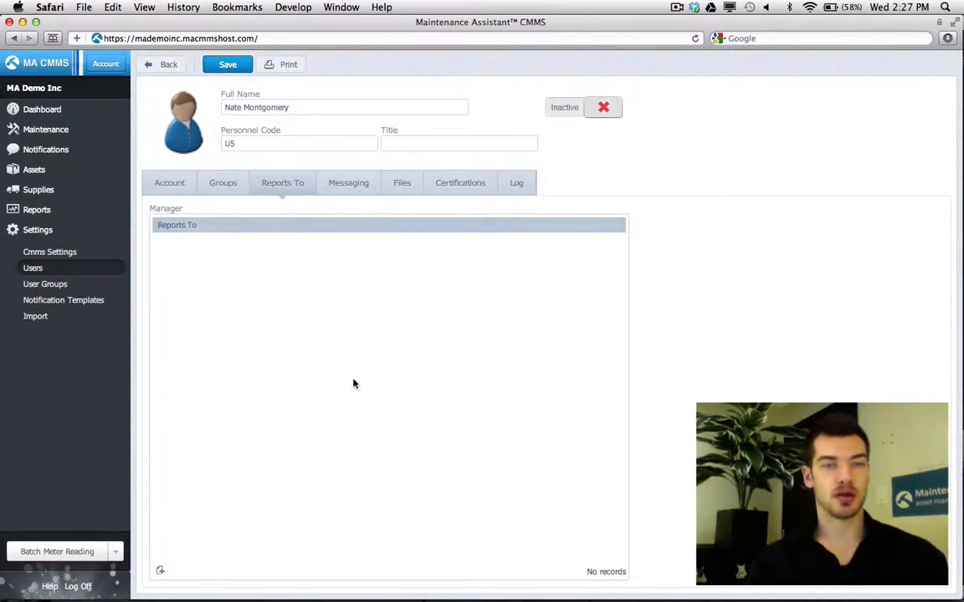
pyautogui.click(560, 345)
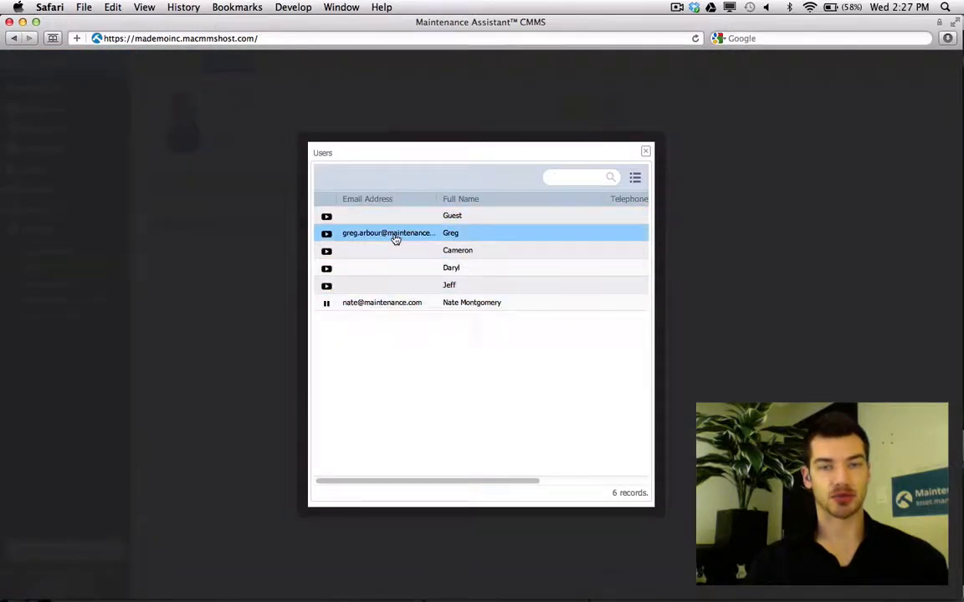
pyautogui.click(393, 237)
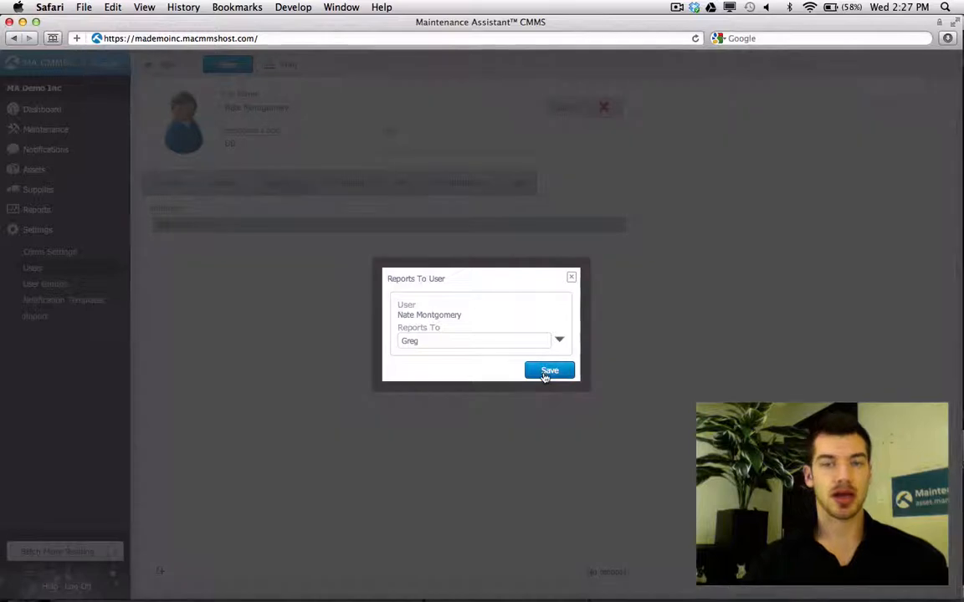
pyautogui.click(545, 370)
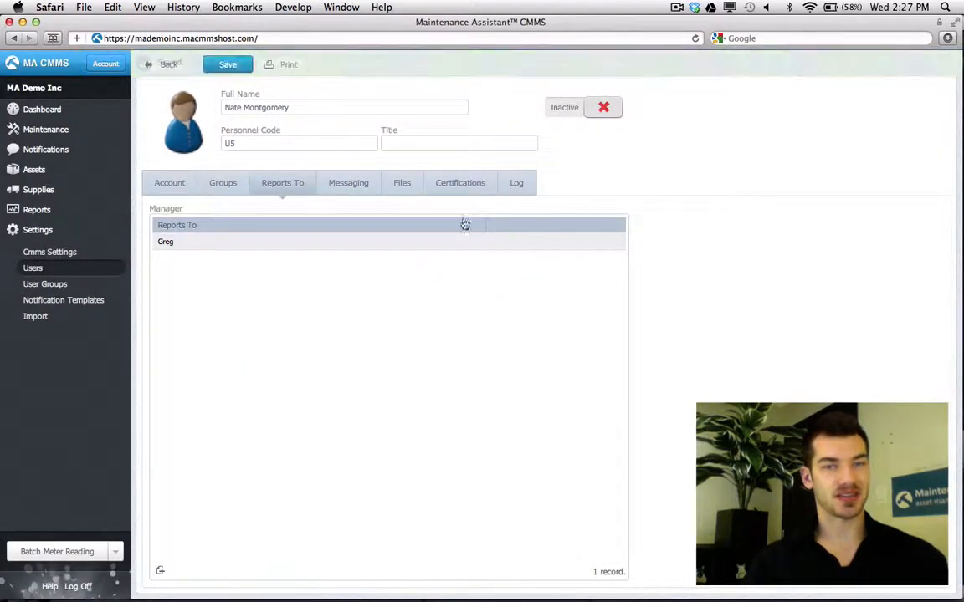
pyautogui.click(461, 185)
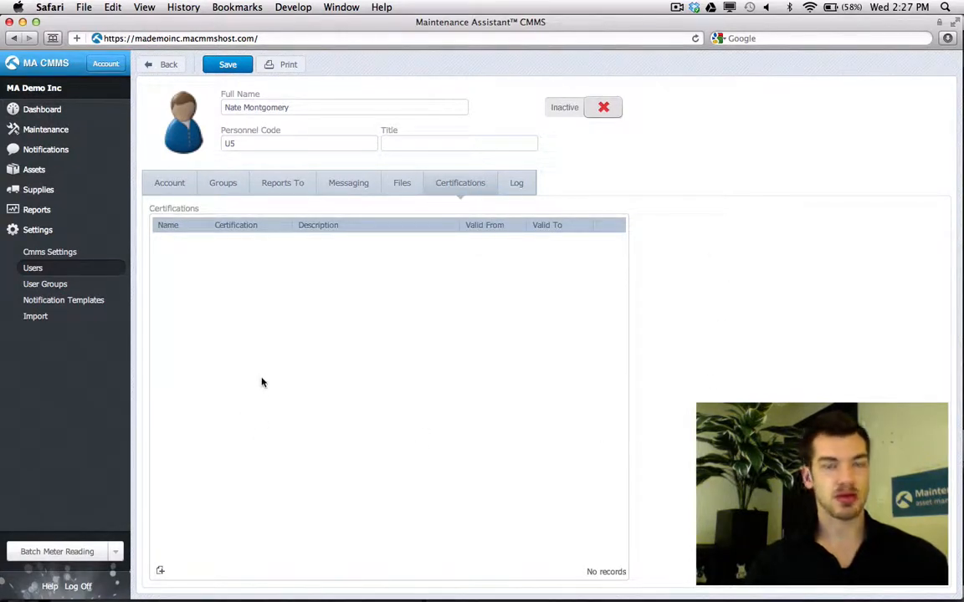
pyautogui.click(293, 188)
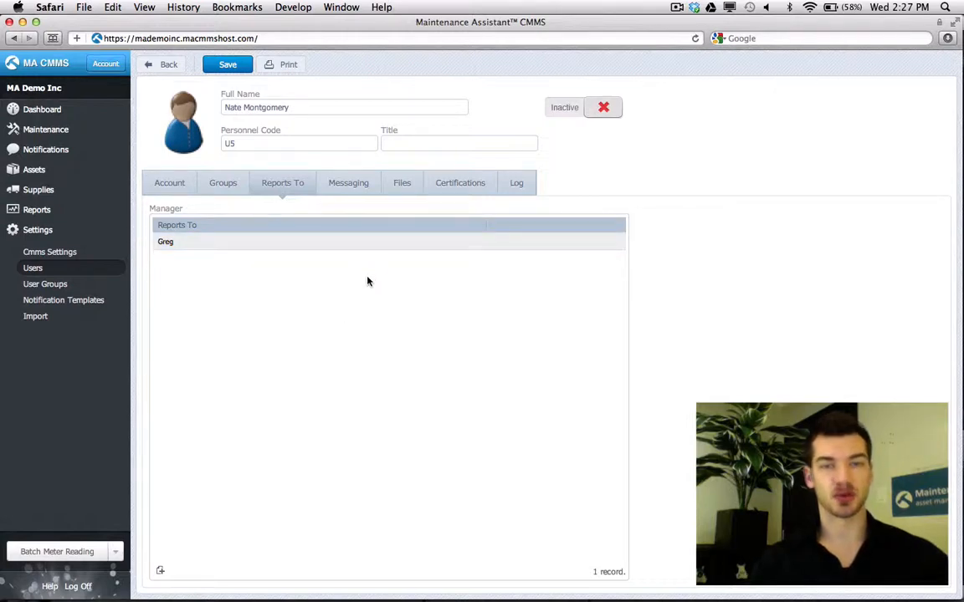
pyautogui.click(54, 115)
# - Show the Dashboard calendar filtered to events assigned to the new user
pyautogui.click(39, 147)
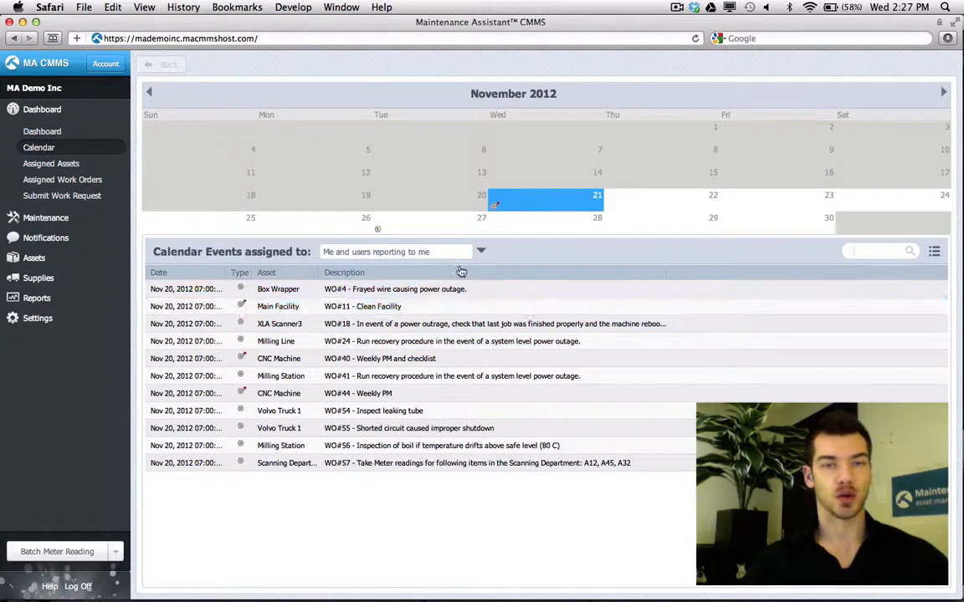
pyautogui.moveTo(324, 252); pyautogui.dragTo(466, 251)
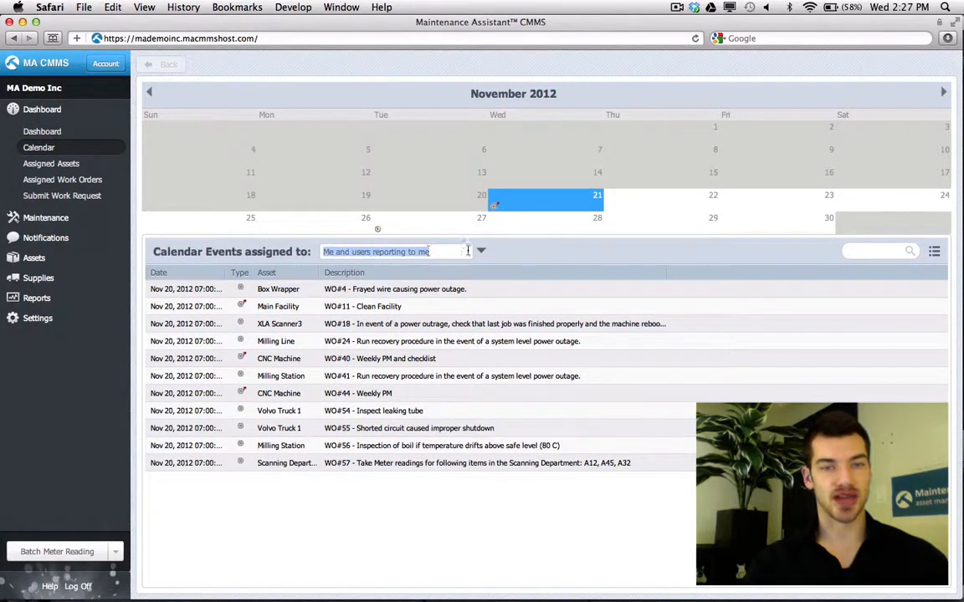
pyautogui.click(482, 253)
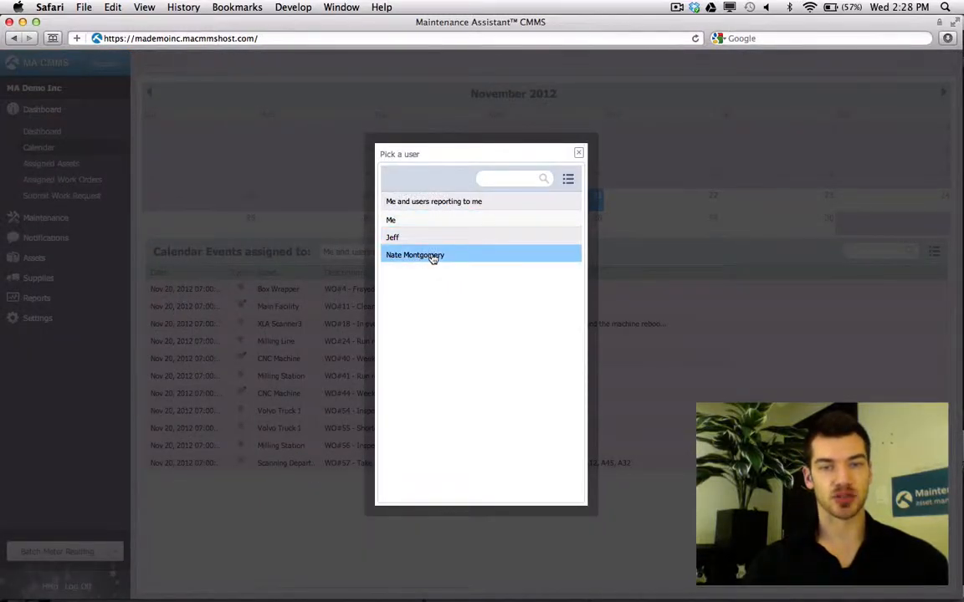
pyautogui.click(432, 256)
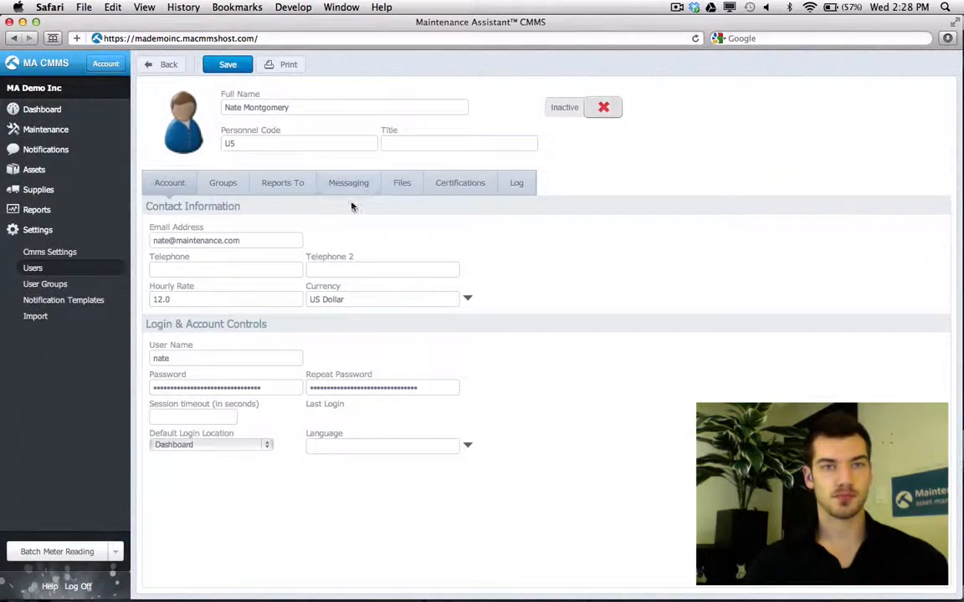
# - Enable Email All Messages and Internal Mail All Messages, keeping Pending, Active and Closed alerts
pyautogui.click(347, 186)
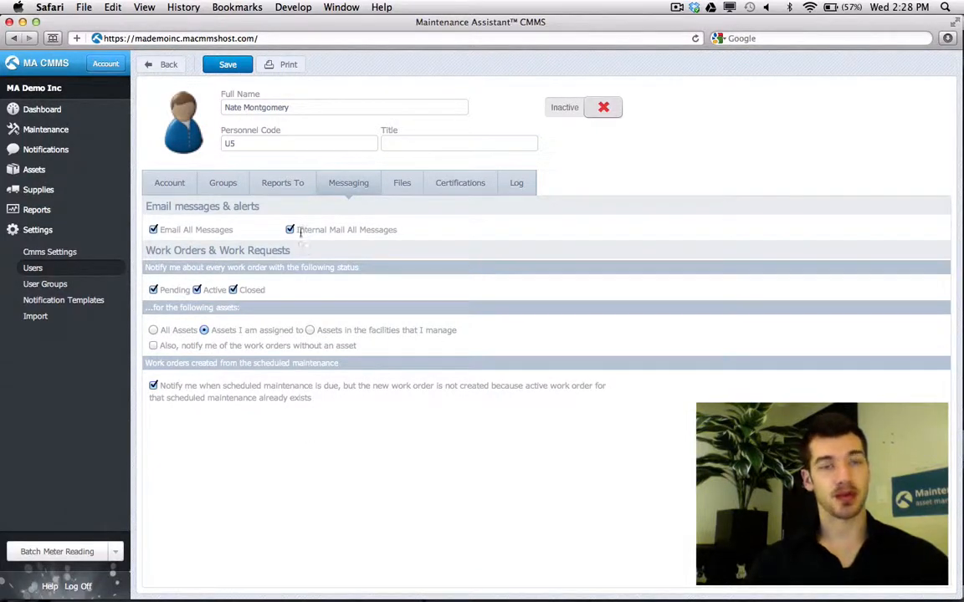
pyautogui.moveTo(299, 232); pyautogui.dragTo(475, 222)
pyautogui.click(456, 230)
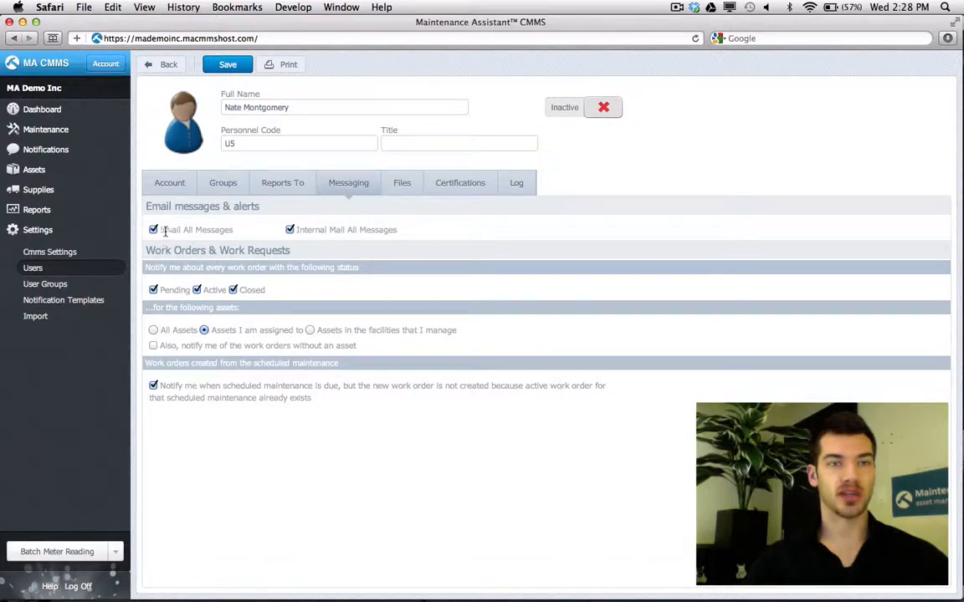
pyautogui.click(167, 182)
pyautogui.moveTo(240, 241); pyautogui.dragTo(145, 243)
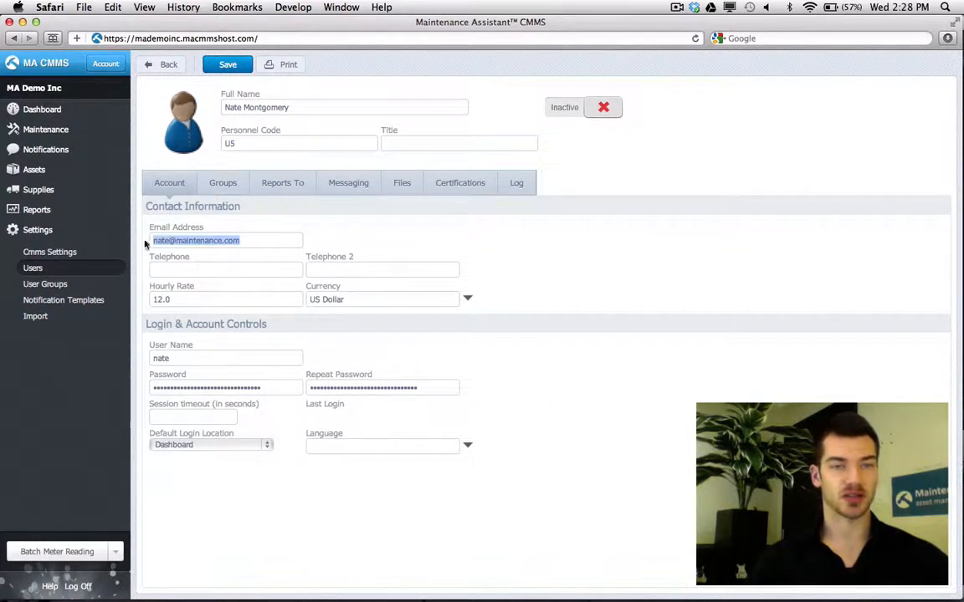
pyautogui.click(350, 186)
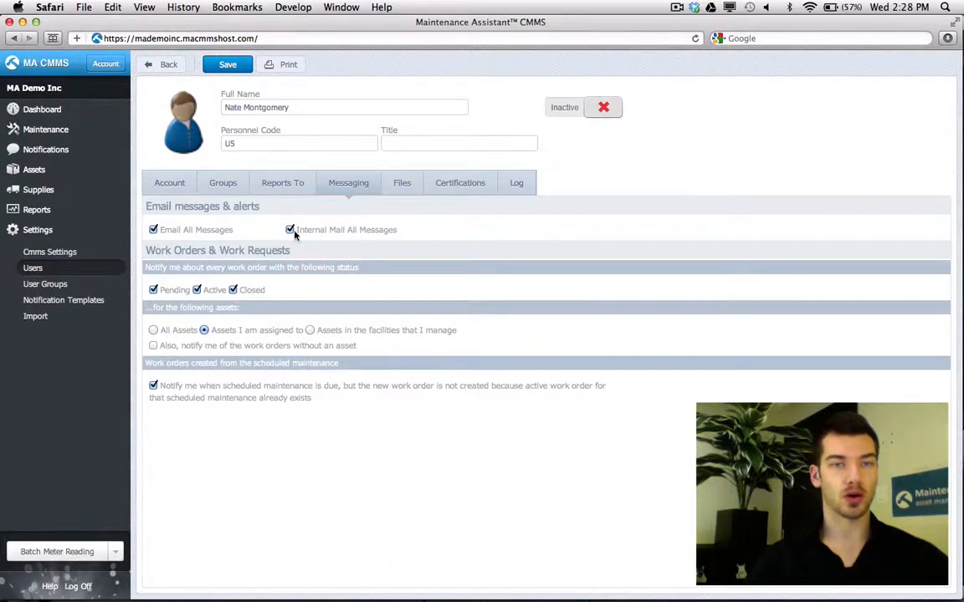
pyautogui.click(289, 231)
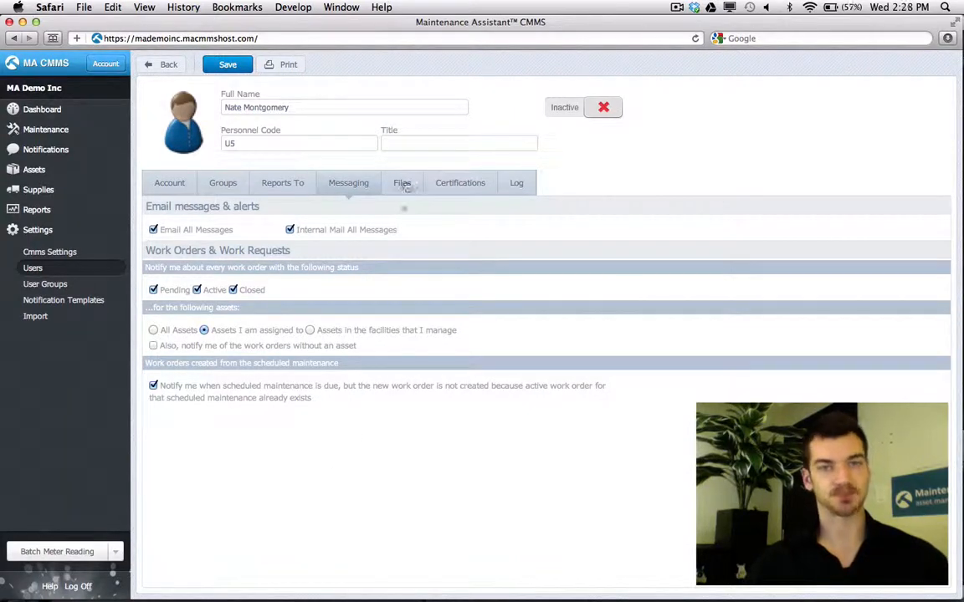
# - Upload cool-guy.jpg from Downloads as the Default Image file and save the user
pyautogui.click(402, 184)
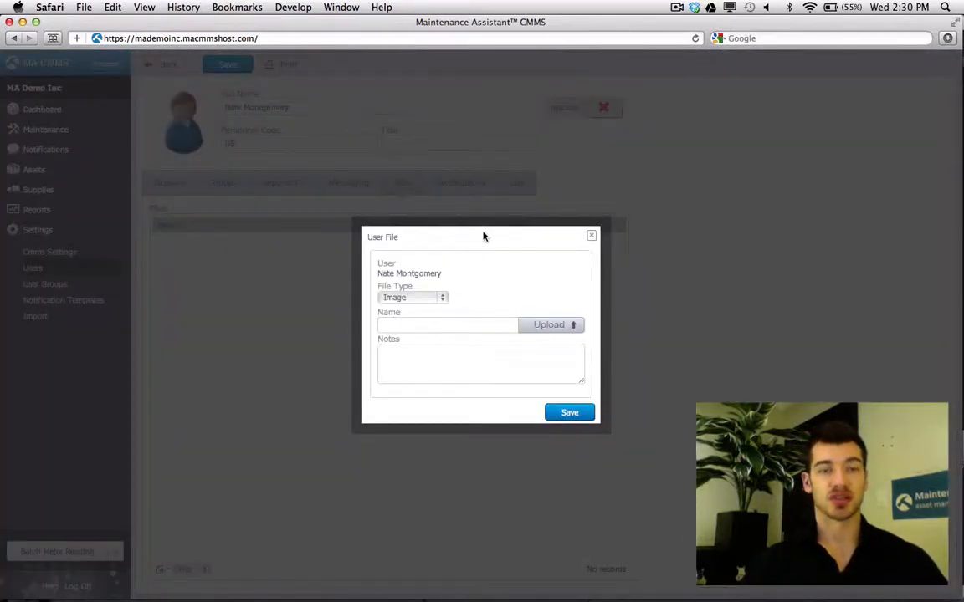
pyautogui.click(457, 328)
pyautogui.click(681, 64)
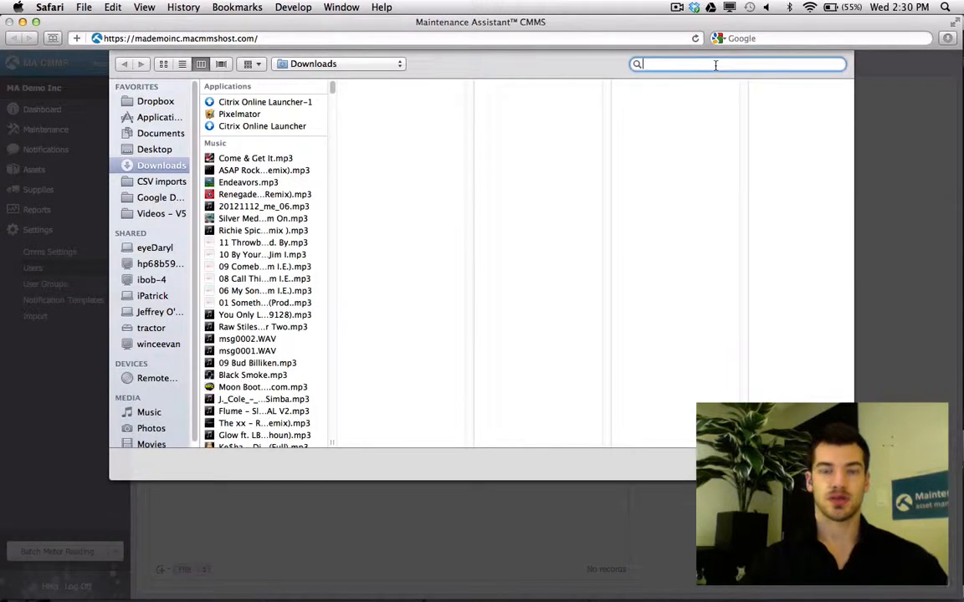
pyautogui.write('cool-guy')
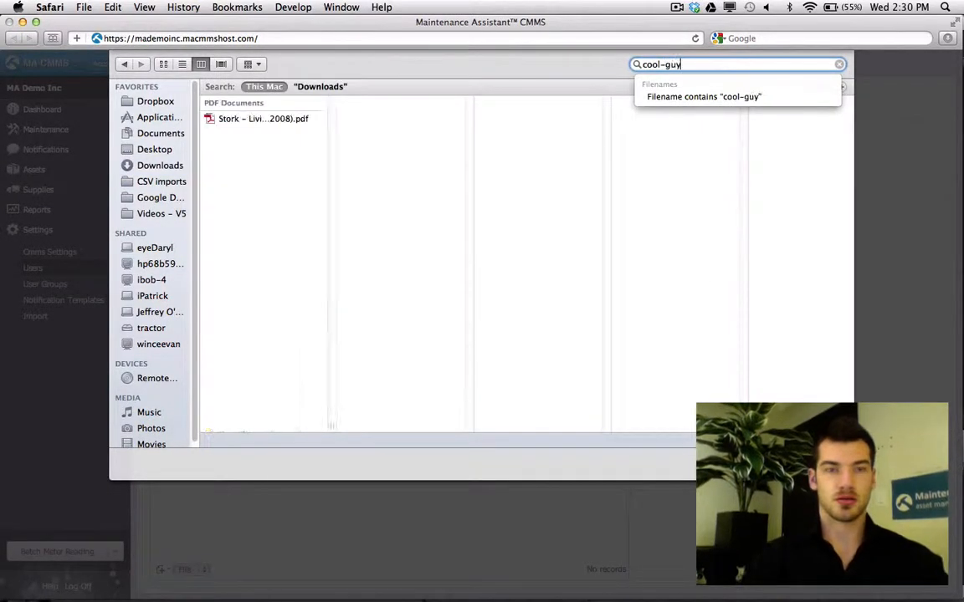
pyautogui.doubleClick(233, 121)
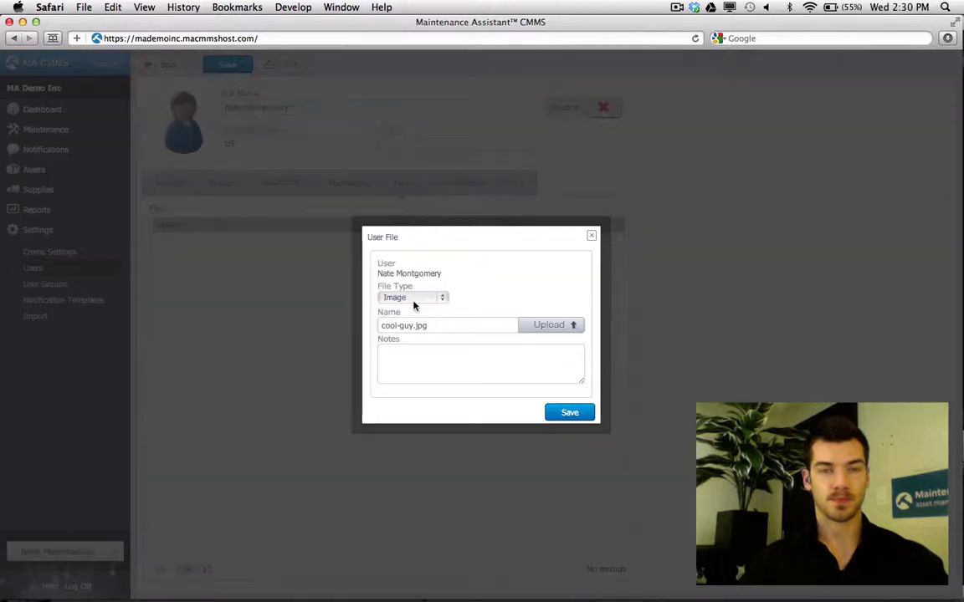
pyautogui.click(413, 301)
pyautogui.click(409, 310)
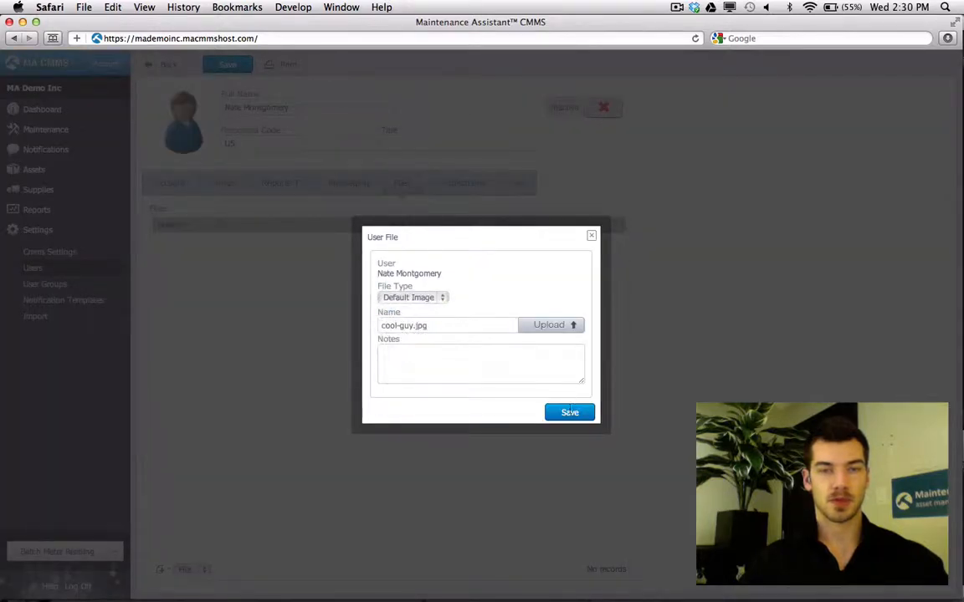
pyautogui.click(569, 413)
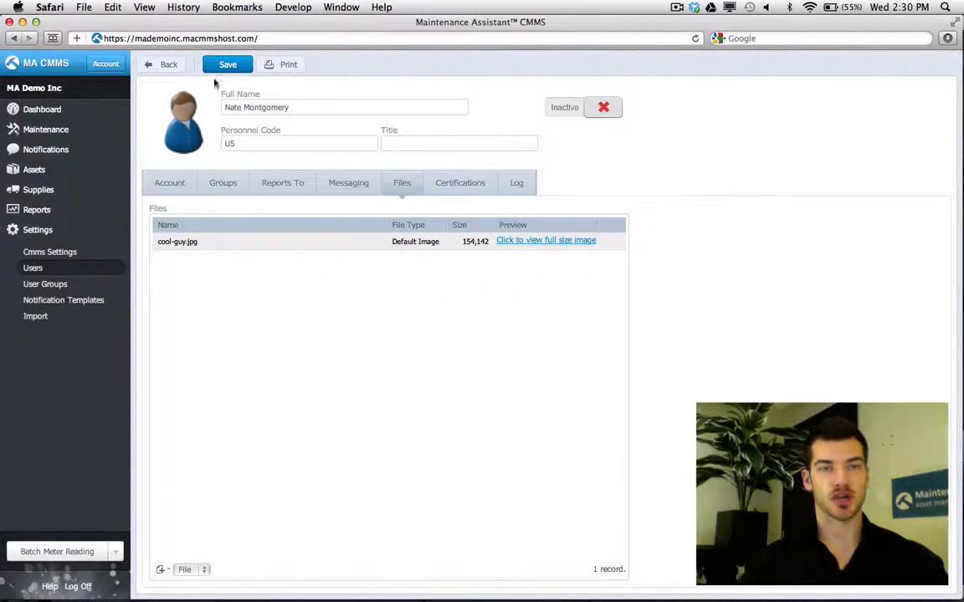
pyautogui.click(211, 64)
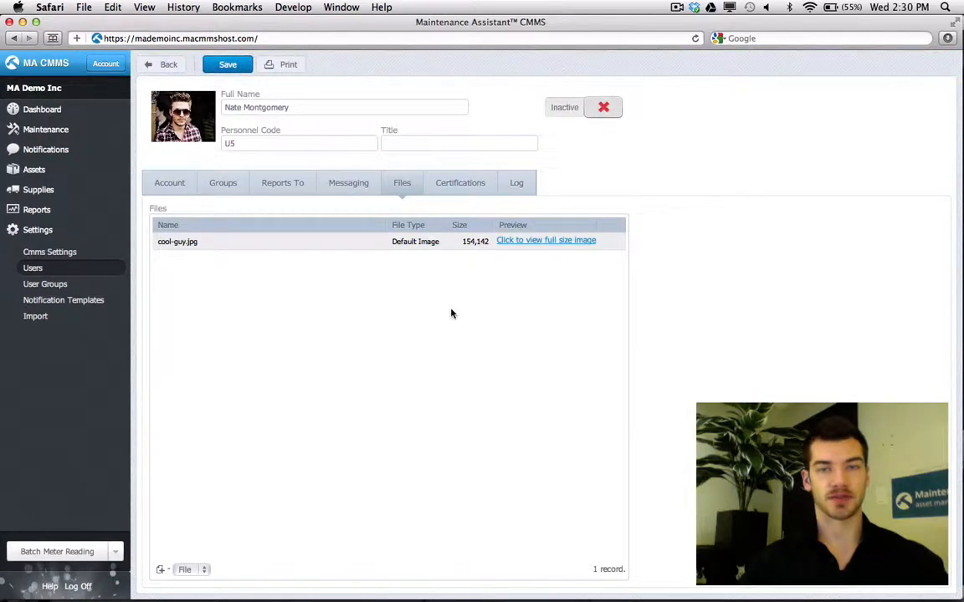
# - Add an HVAC certification of Hazardous Materials Management Certificate type, valid to 21 November 2013
pyautogui.click(454, 185)
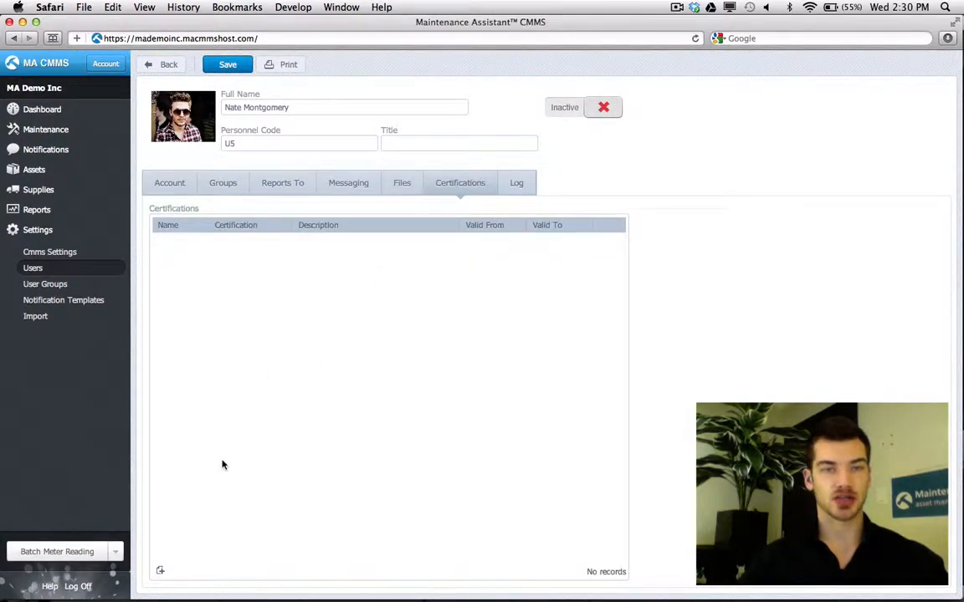
pyautogui.click(161, 572)
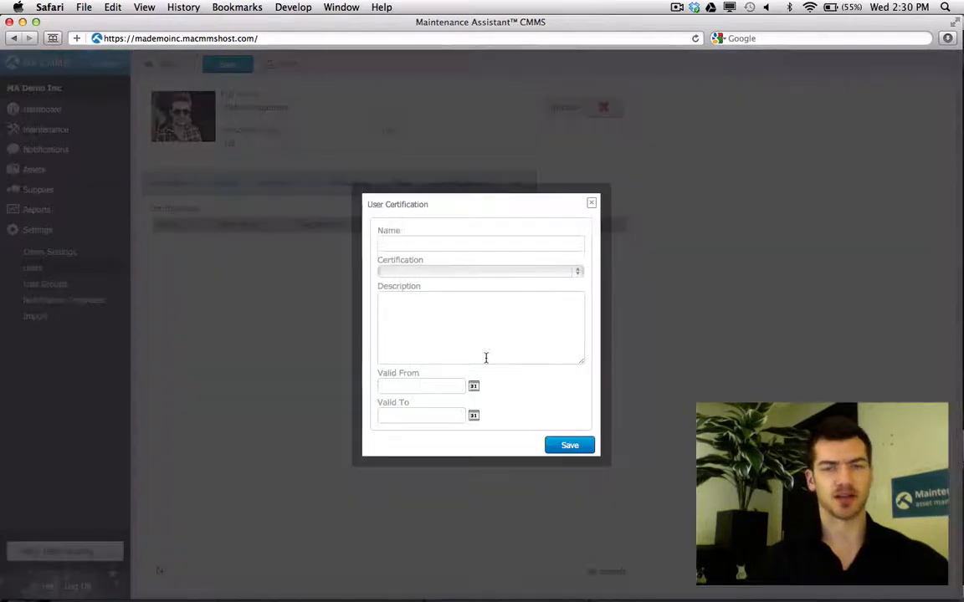
pyautogui.click(512, 273)
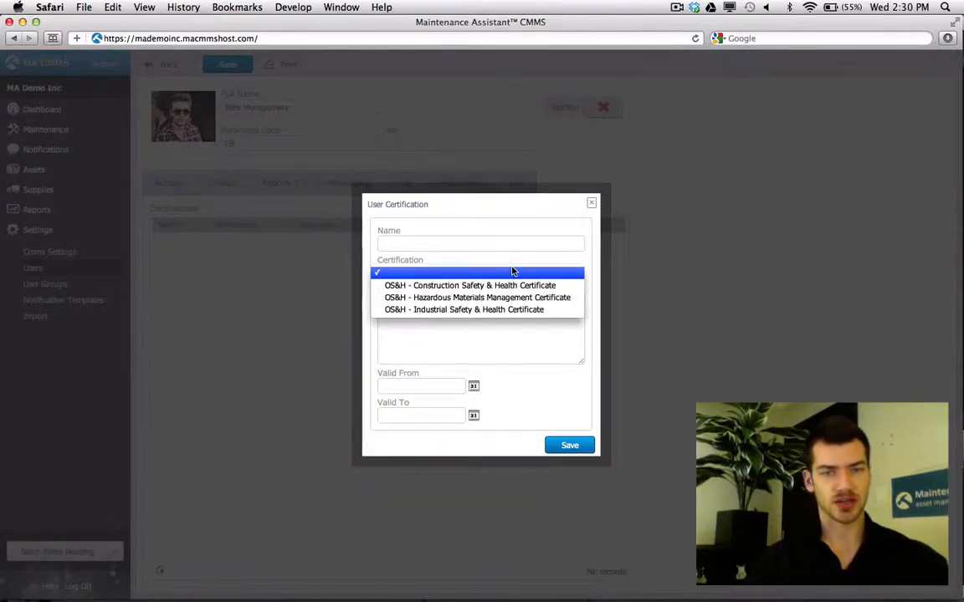
pyautogui.click(501, 297)
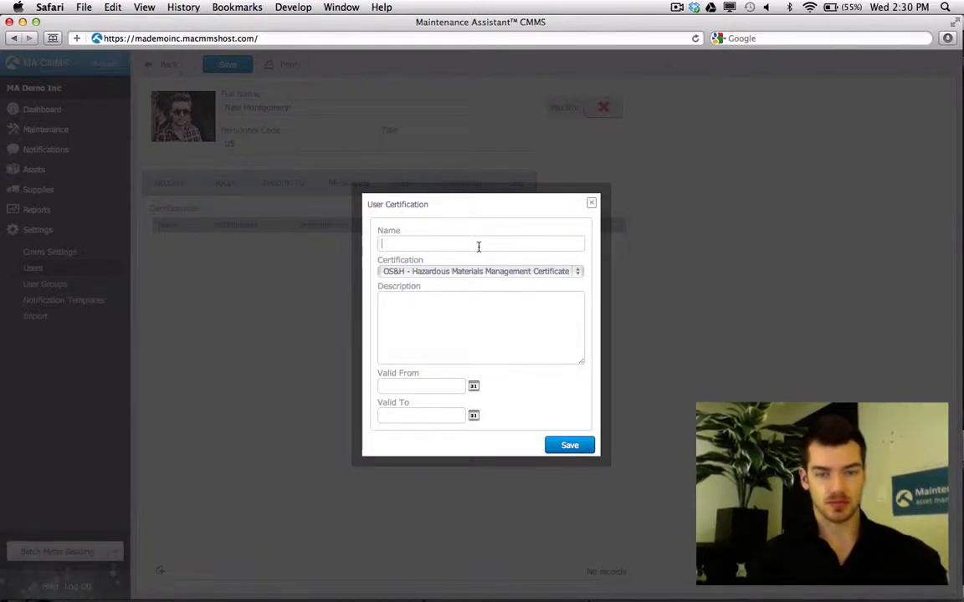
pyautogui.write('HVAC')
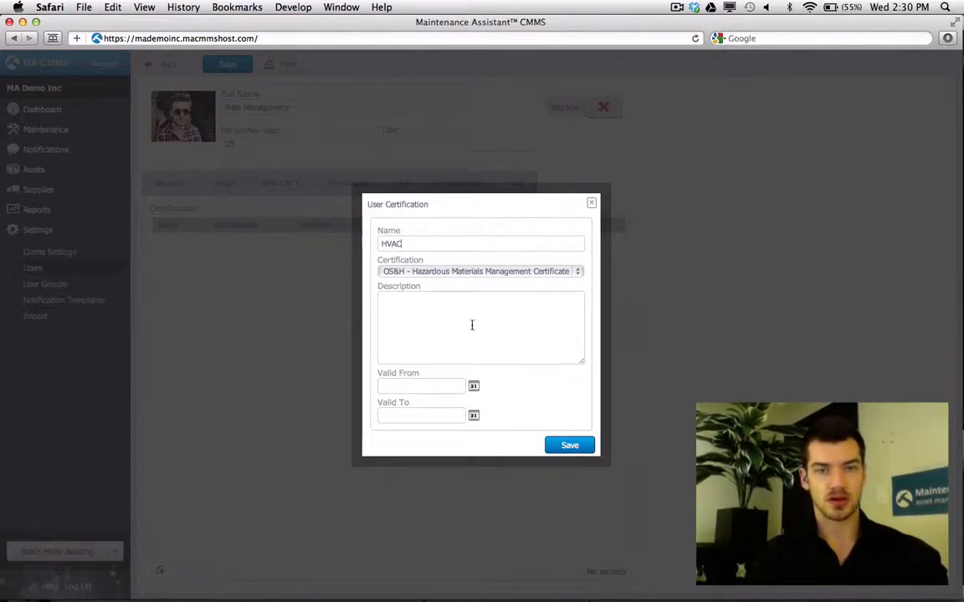
pyautogui.click(477, 355)
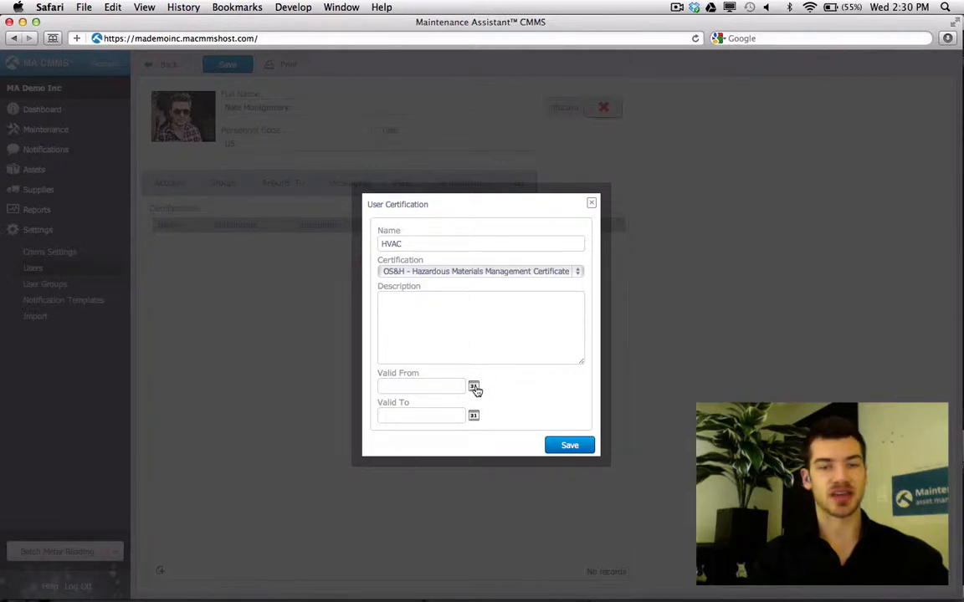
pyautogui.click(474, 417)
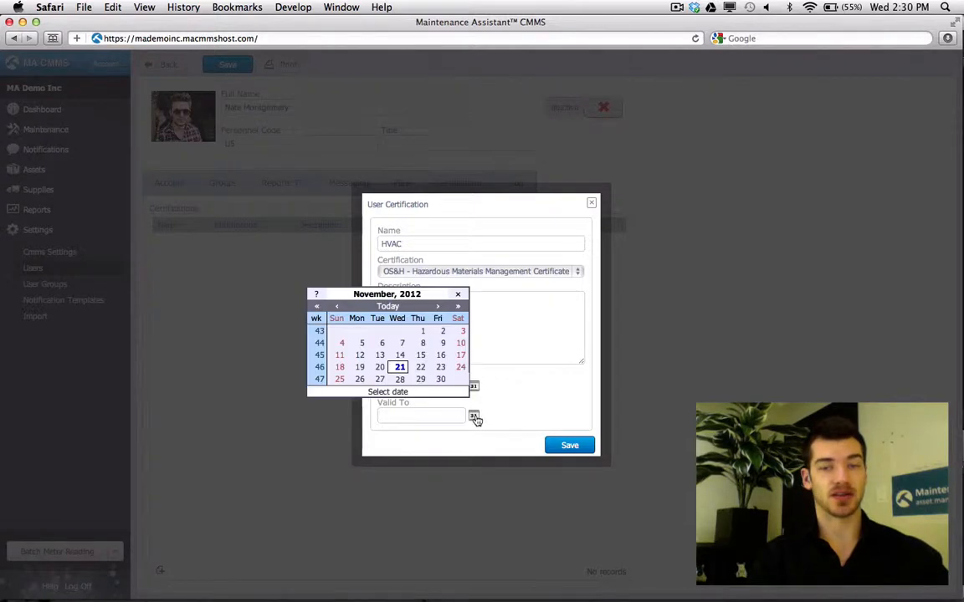
pyautogui.click(454, 308)
pyautogui.click(418, 369)
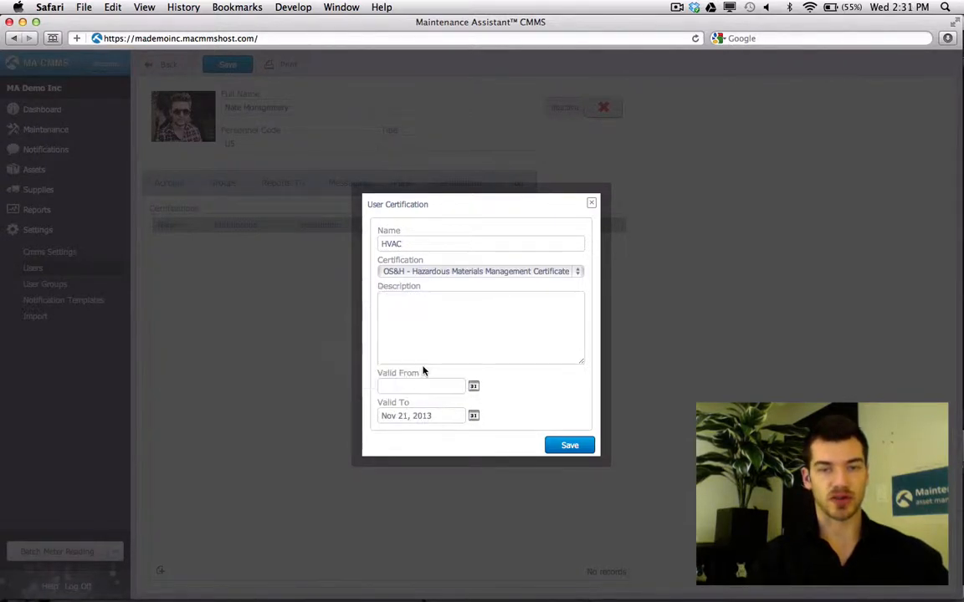
pyautogui.click(565, 445)
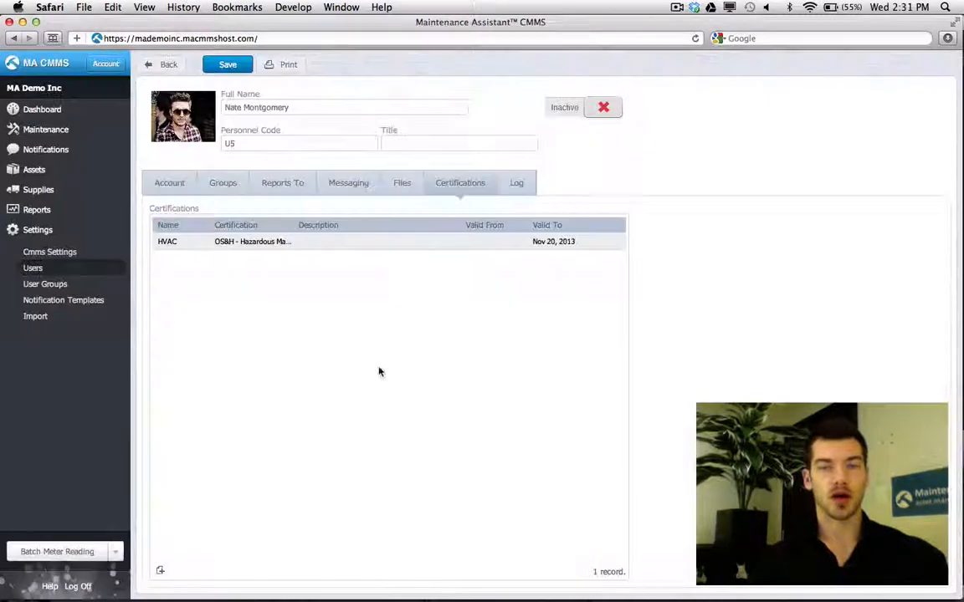
# - Check the Reports To manager and certifications, ending on the log of 11 work orders and 2 assets
pyautogui.click(286, 185)
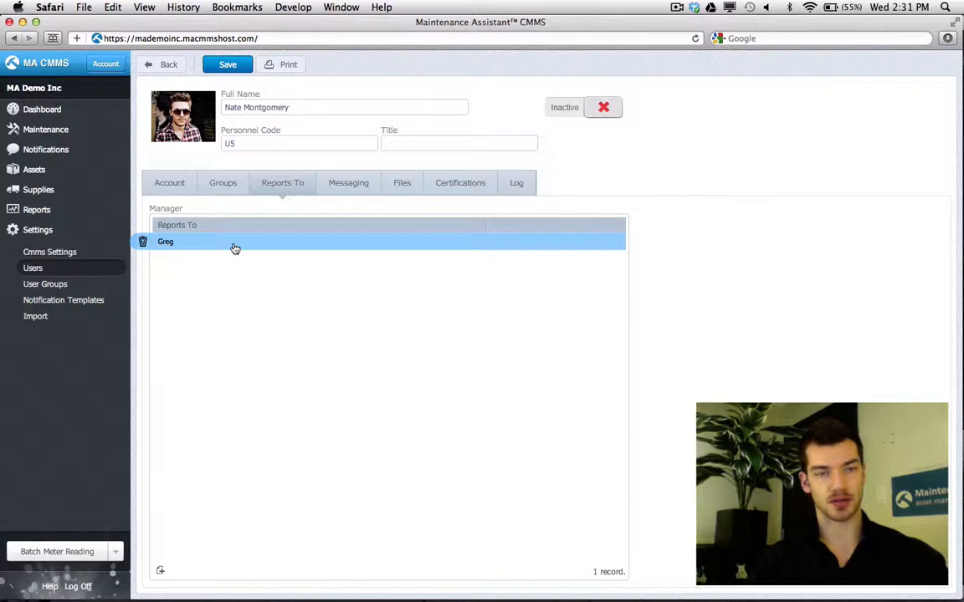
pyautogui.click(460, 184)
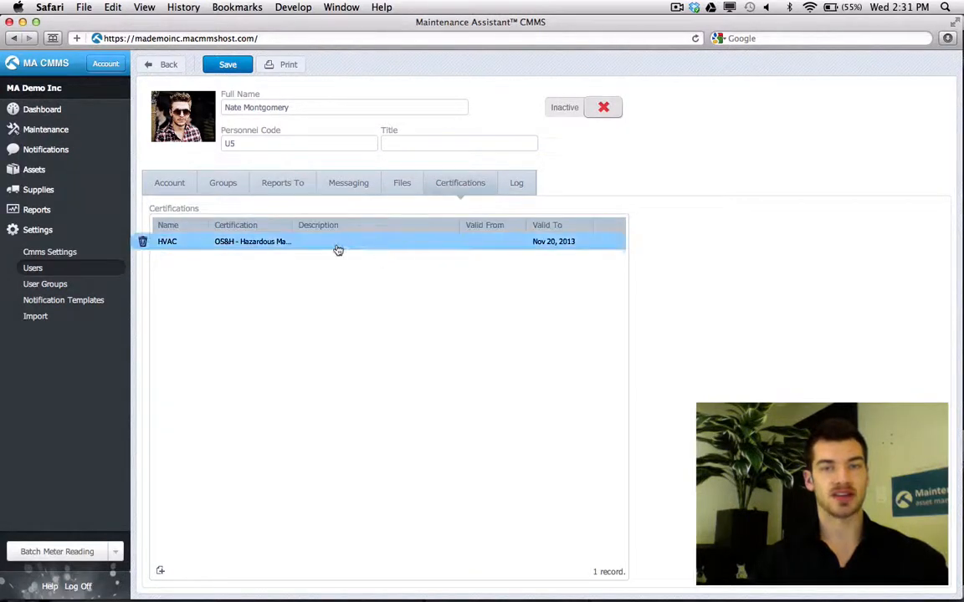
pyautogui.click(530, 192)
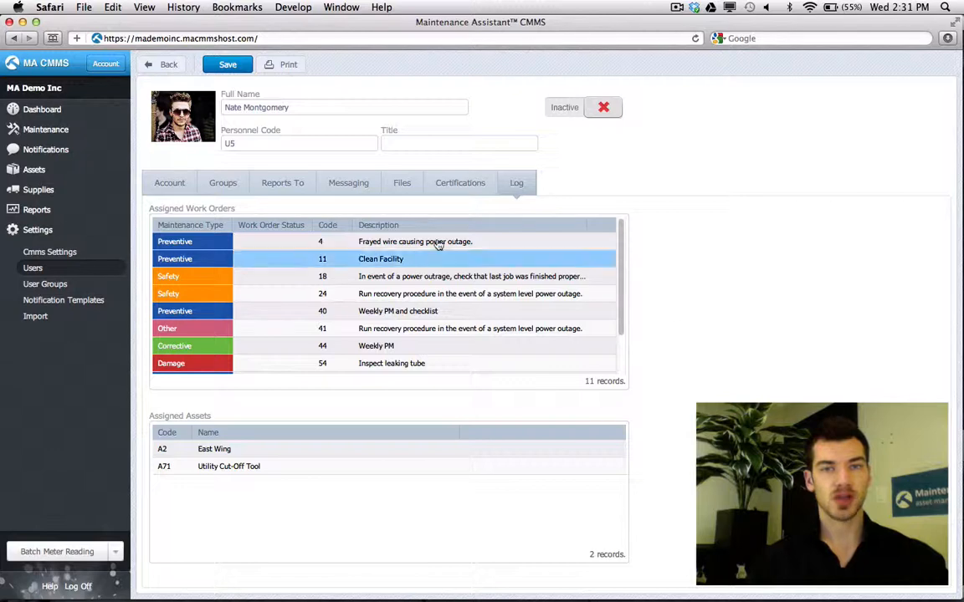
# - Switch the user from Inactive to Active and review the Account tab's contact and email details
pyautogui.click(589, 117)
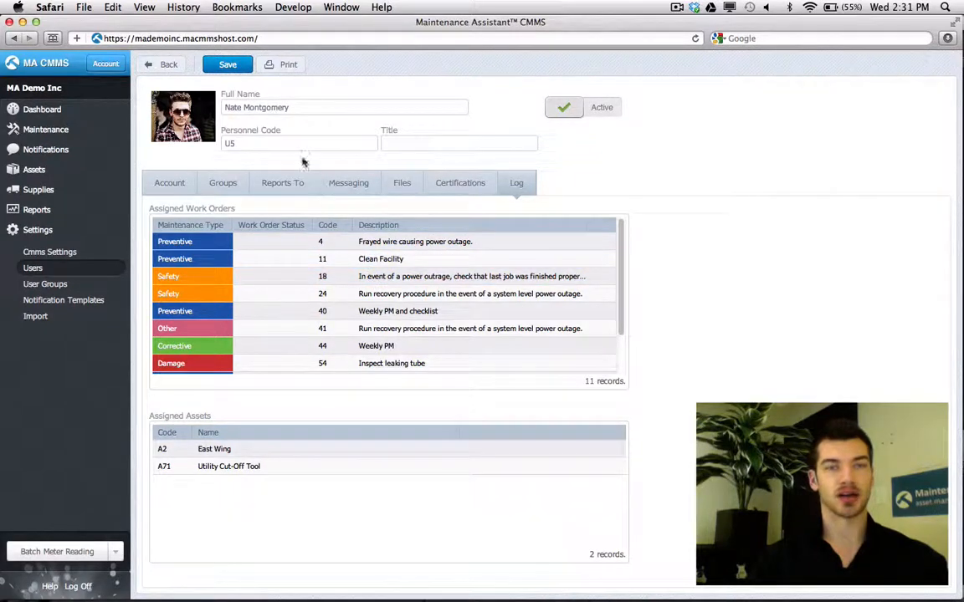
pyautogui.click(175, 184)
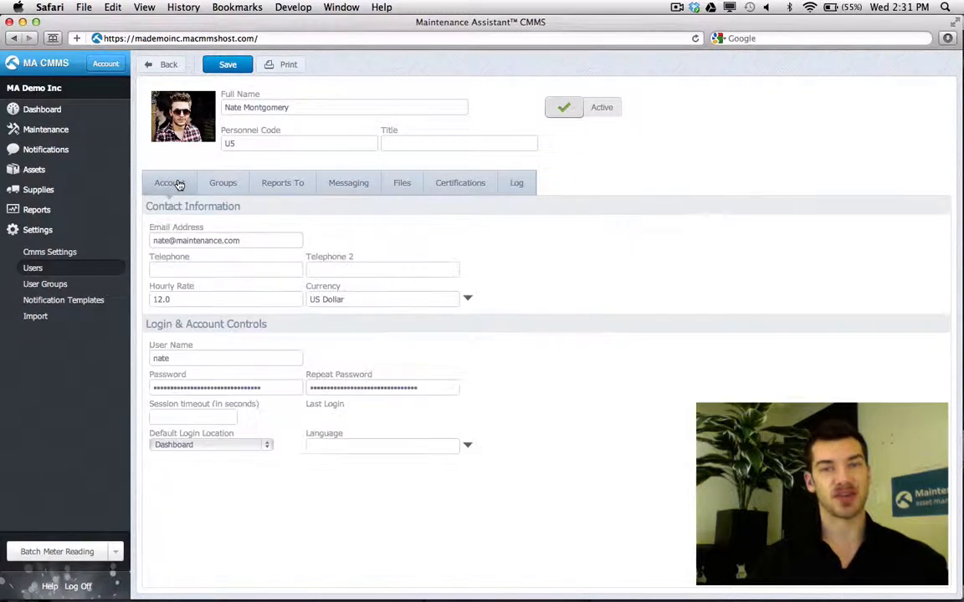
pyautogui.moveTo(260, 241); pyautogui.dragTo(152, 241)
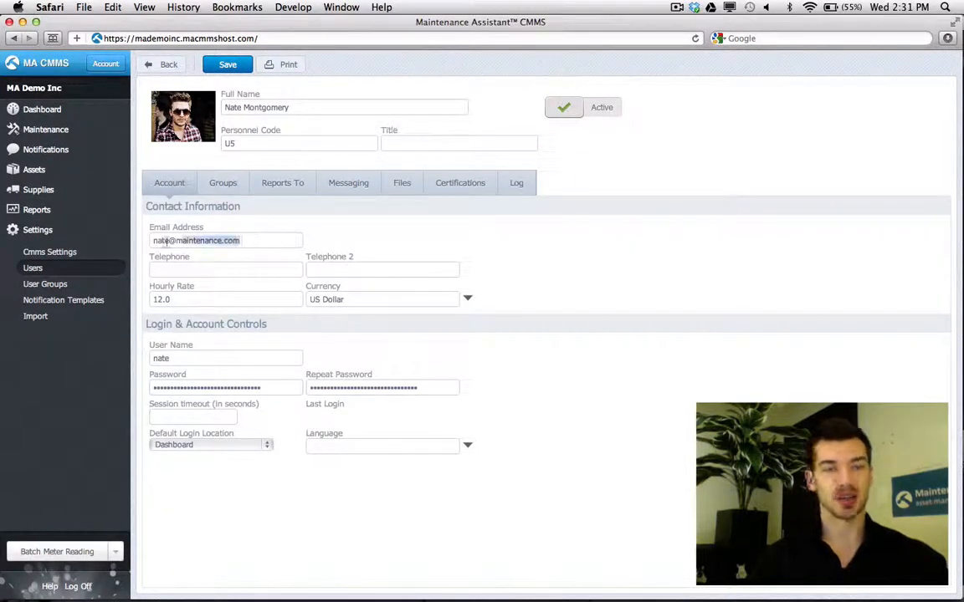
pyautogui.click(352, 251)
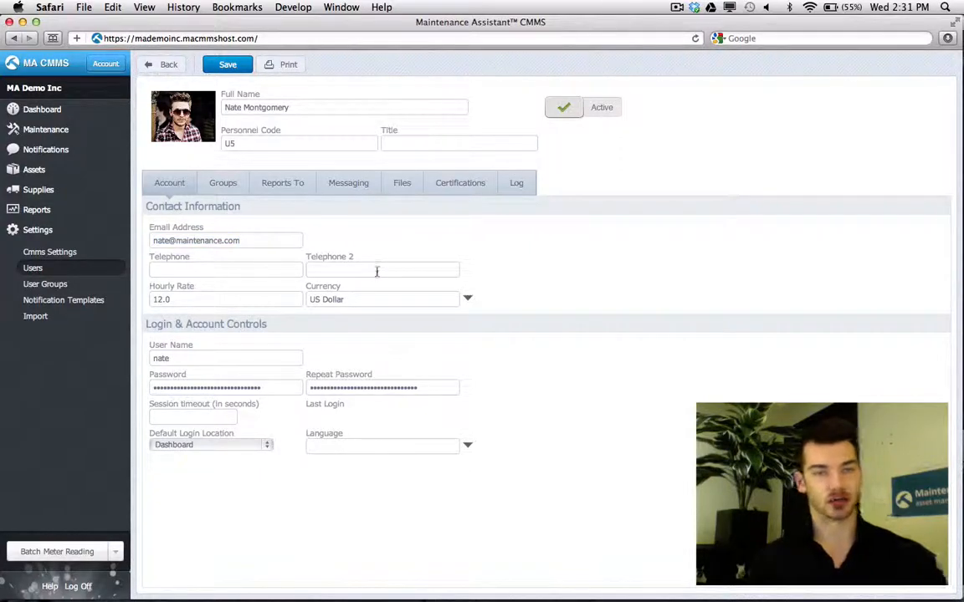